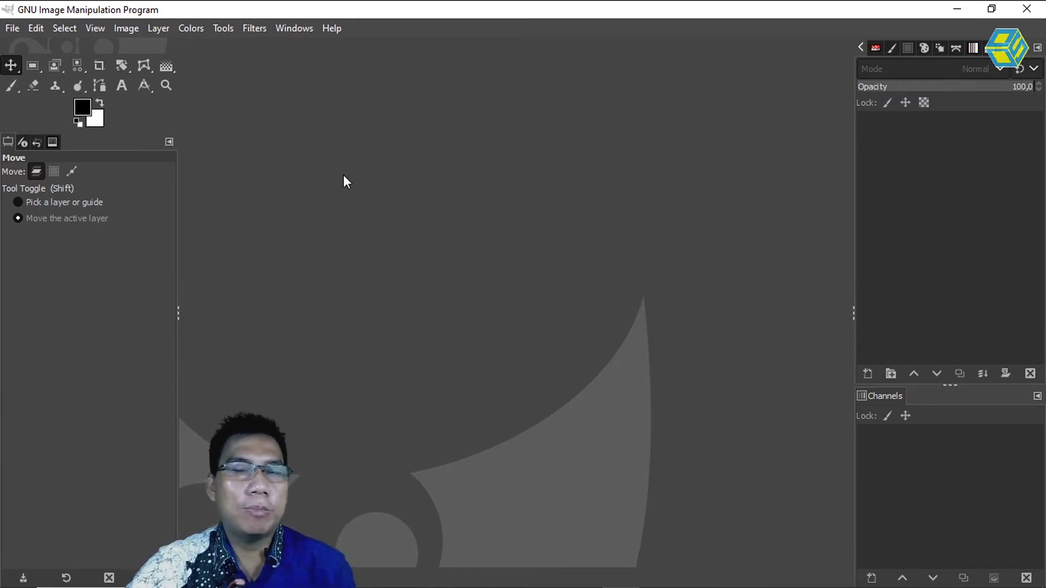
Create a new 800 × 600 px image, showing the advanced options and keeping the background color fill.
left_click(13, 26)
left_click(26, 48)
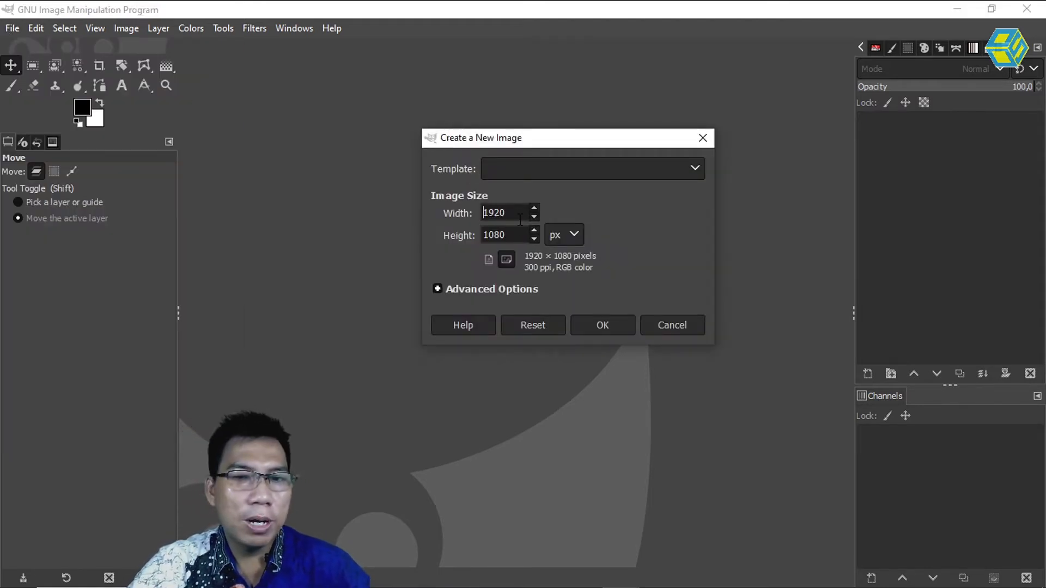
left_click_drag(518, 212, 459, 200)
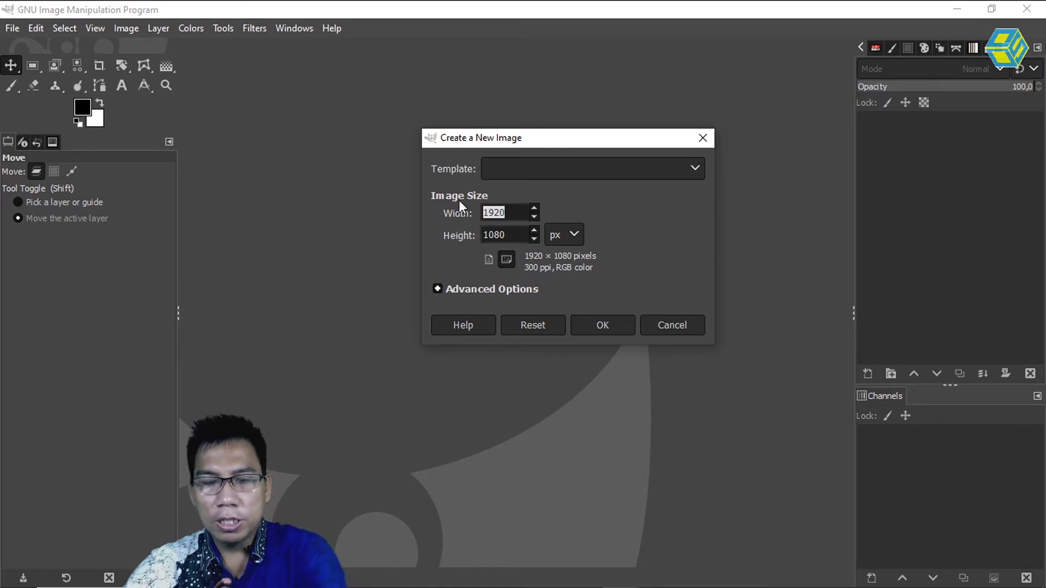
type("800")
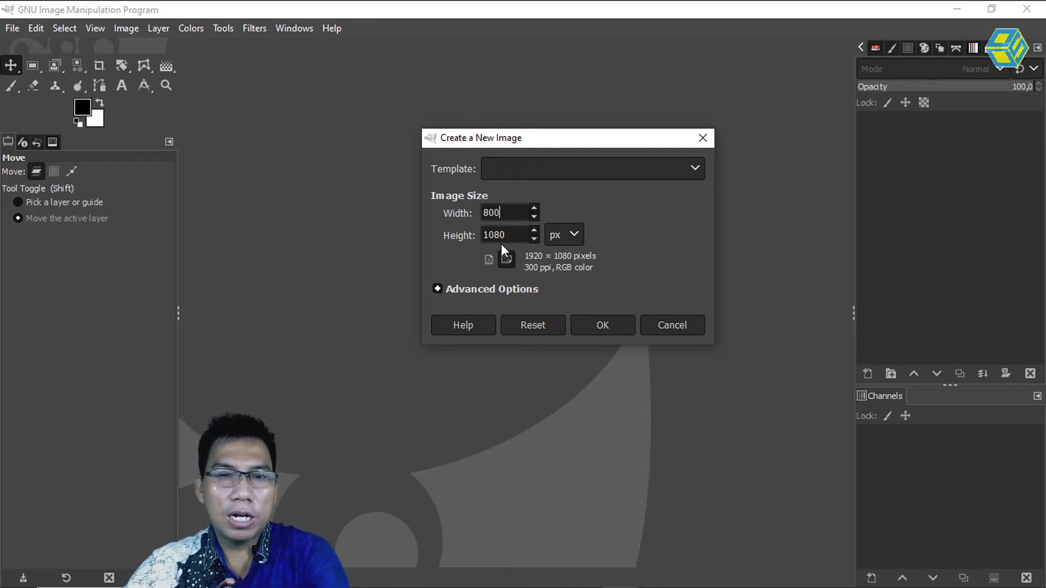
key("Tab")
type("600")
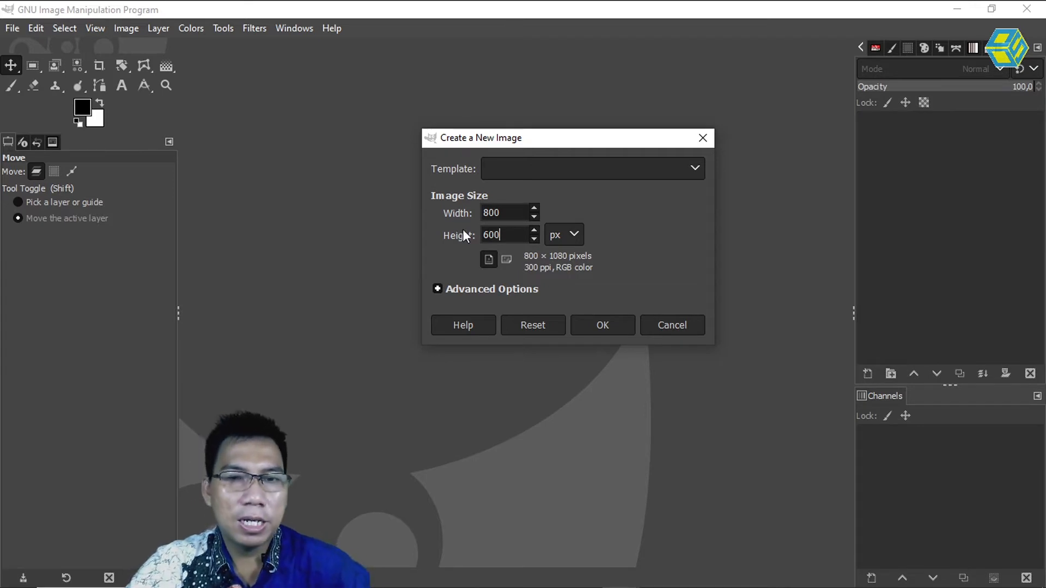
left_click(439, 286)
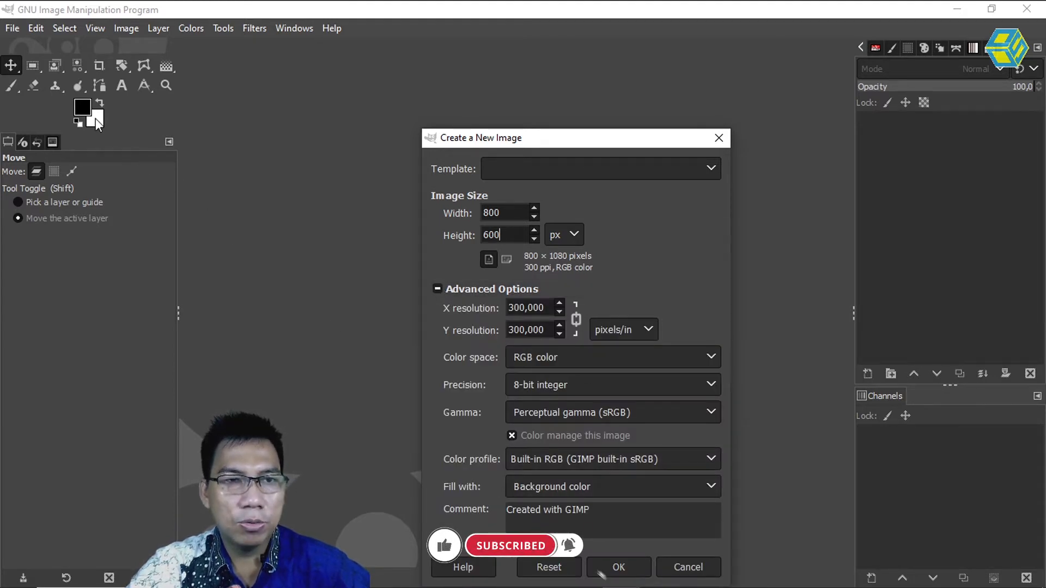
left_click(626, 561)
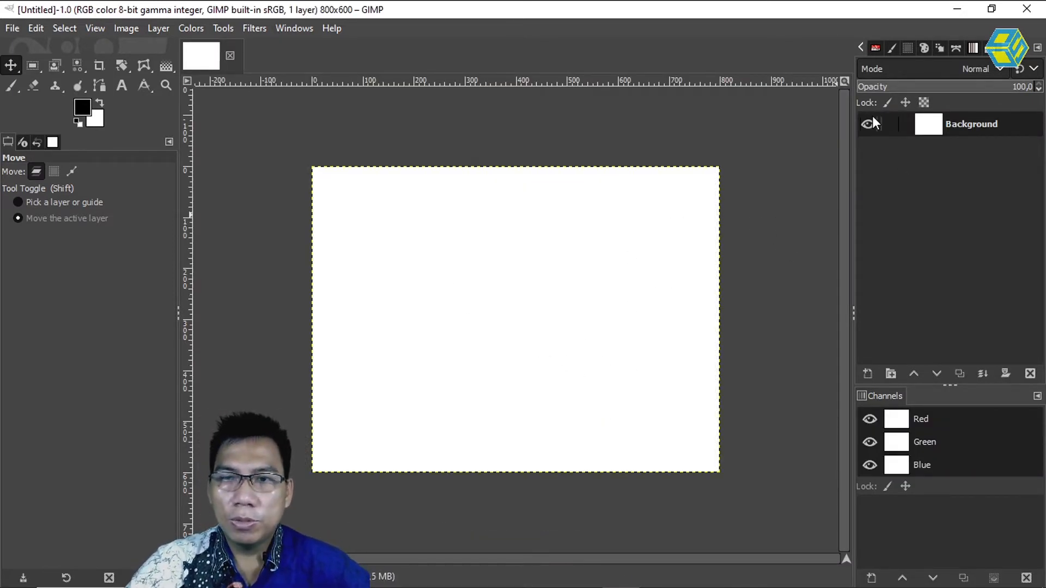
Add a new transparent 800 × 600 px layer above the Background layer.
left_click(867, 376)
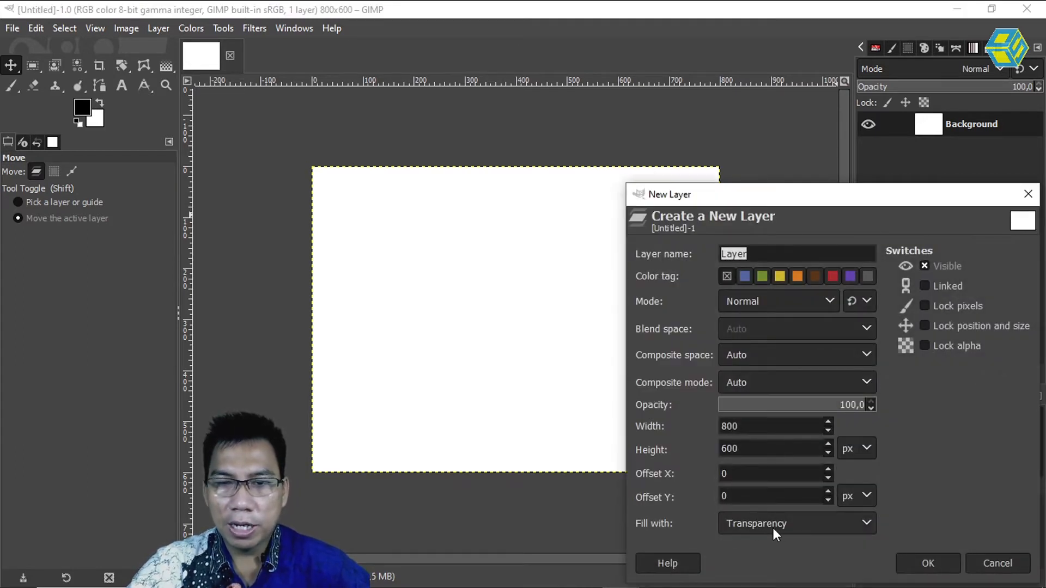
left_click(945, 564)
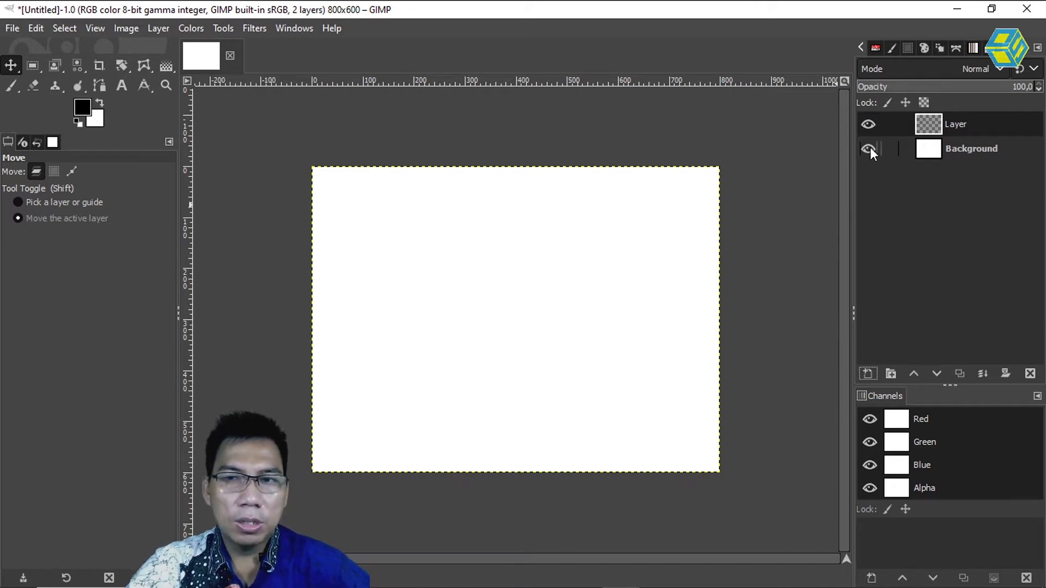
left_click(977, 151)
left_click(890, 150)
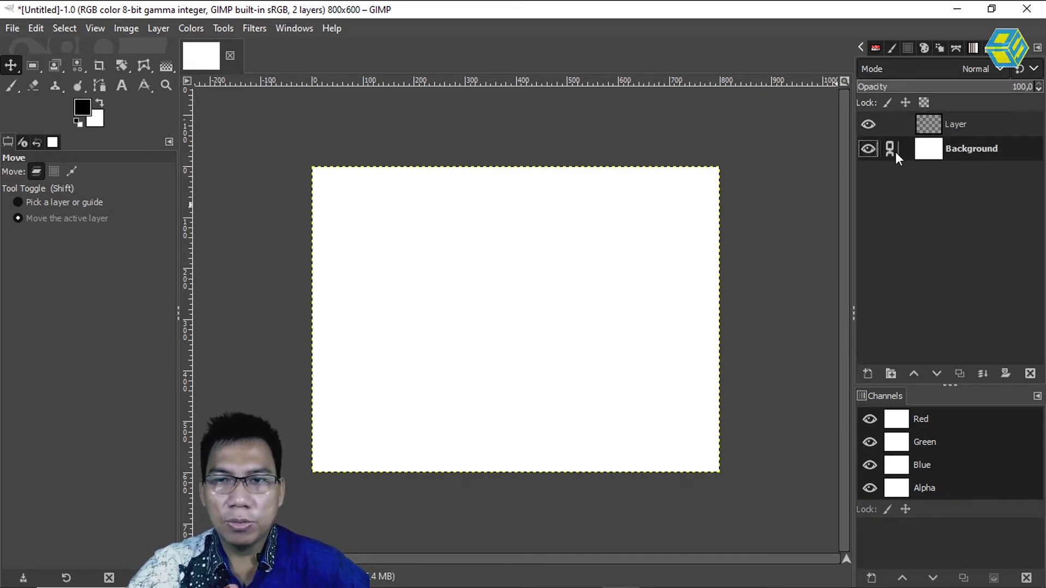
left_click(971, 132)
left_click(891, 154)
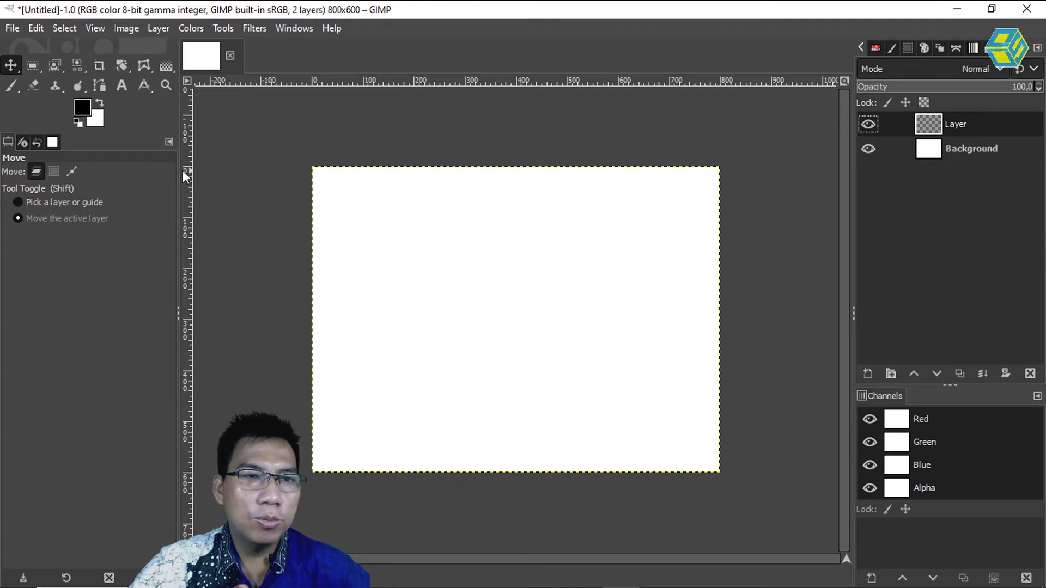
Make a rectangular selection of about 496 × 213 px in the upper half of the canvas, positioned at about 152, 103 px.
left_click(33, 65)
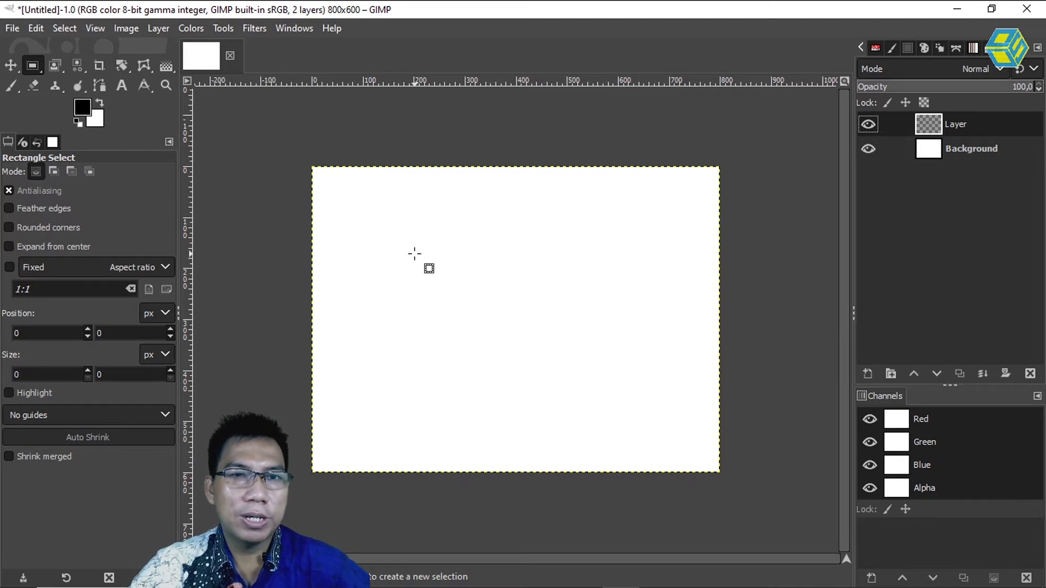
left_click_drag(371, 228, 643, 341)
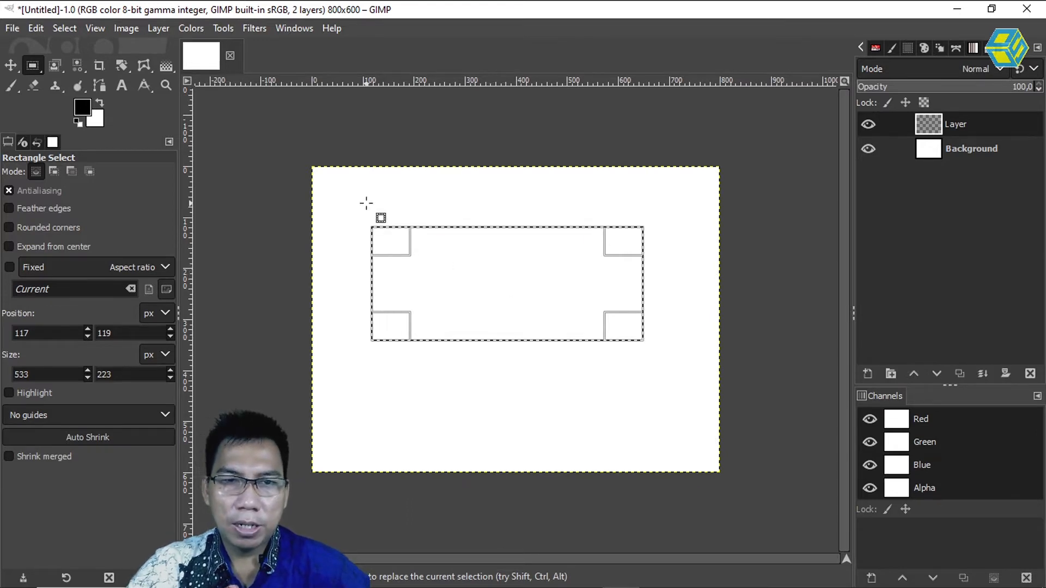
left_click(363, 203)
left_click_drag(387, 224, 640, 331)
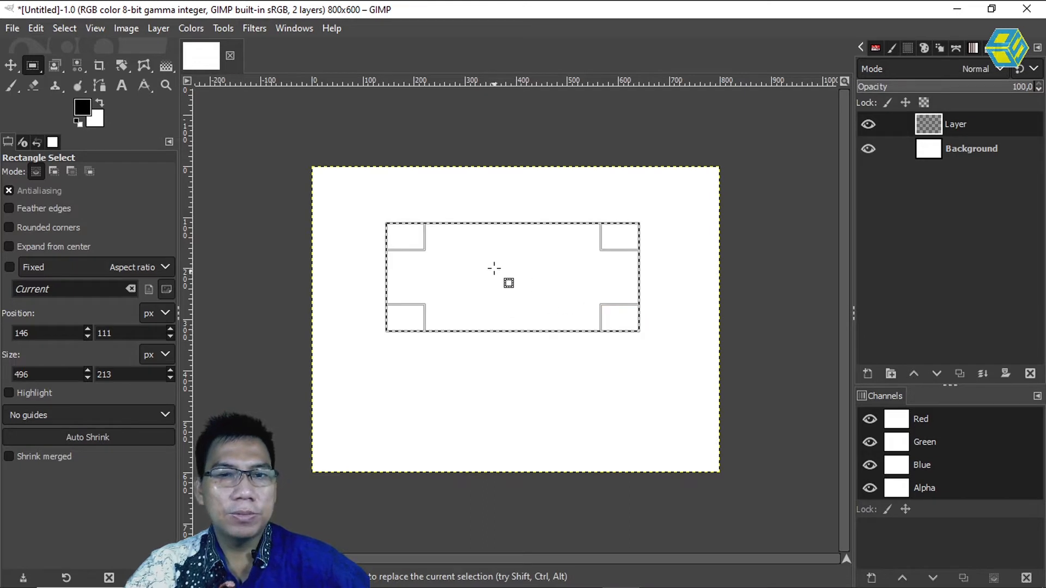
left_click_drag(502, 273, 506, 266)
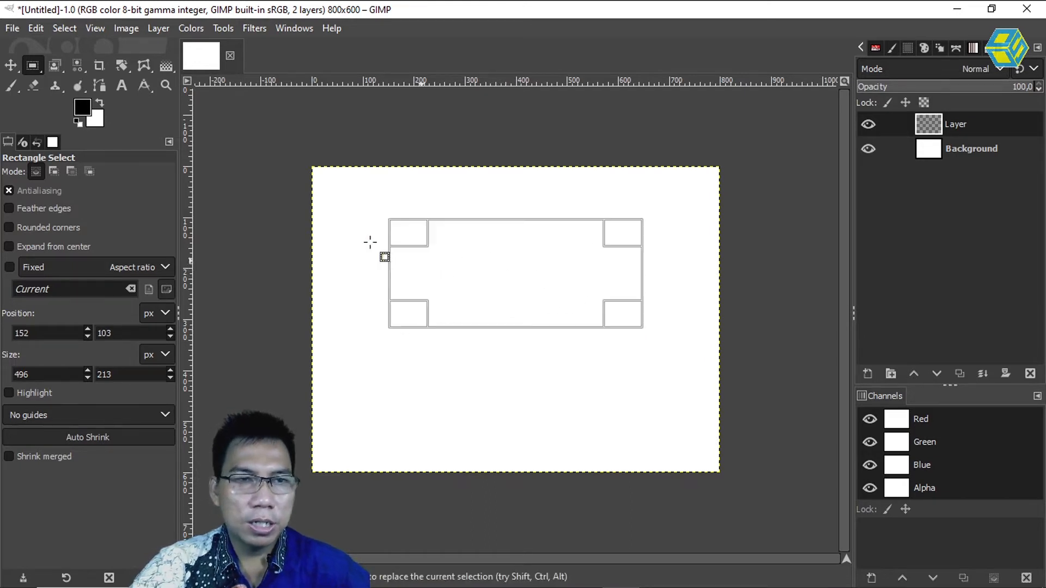
Set the foreground color to bright red and fill the rectangular selection with it.
left_click(82, 108)
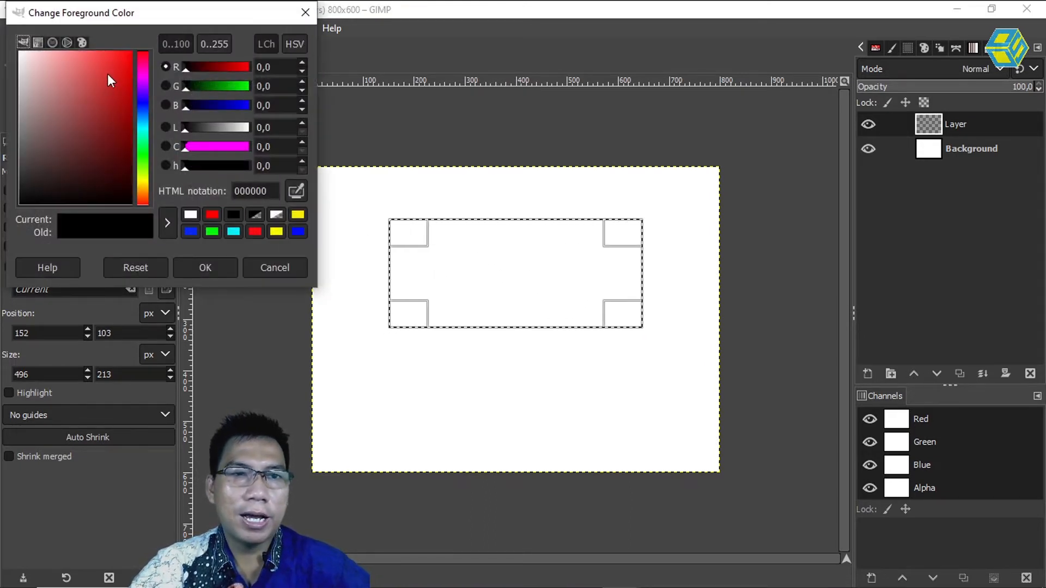
left_click(133, 53)
left_click(227, 267)
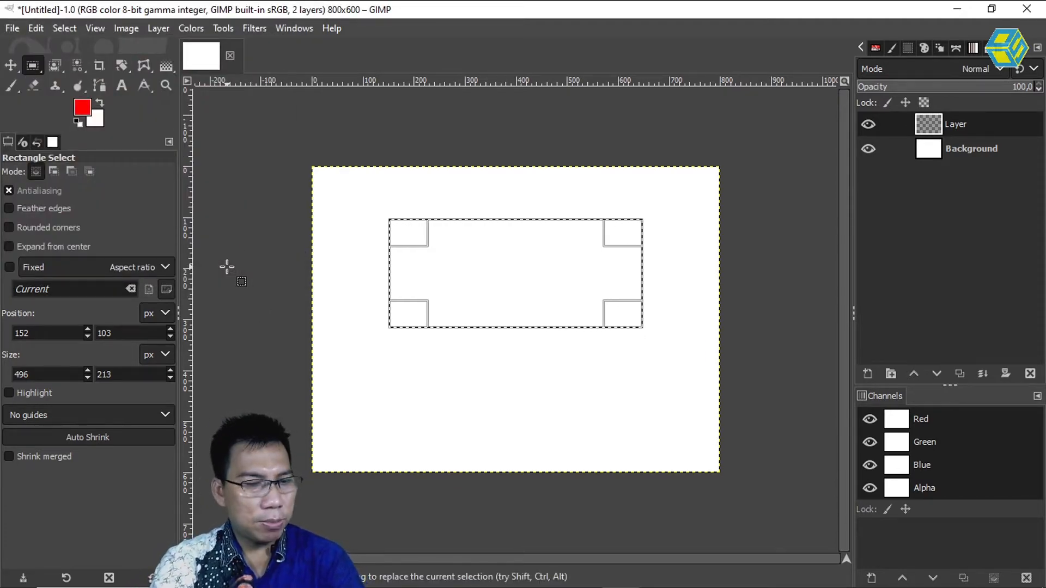
key("ctrl+comma")
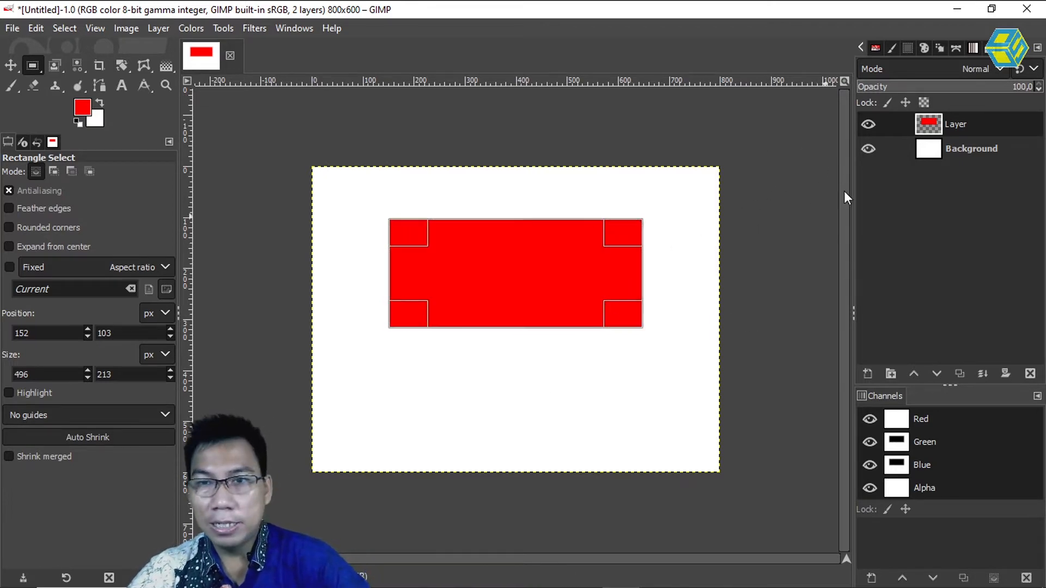
Hide the Background layer and shift the rectangular selection straight down to Y 312 px, along the lower edge of the red rectangle.
left_click(868, 149)
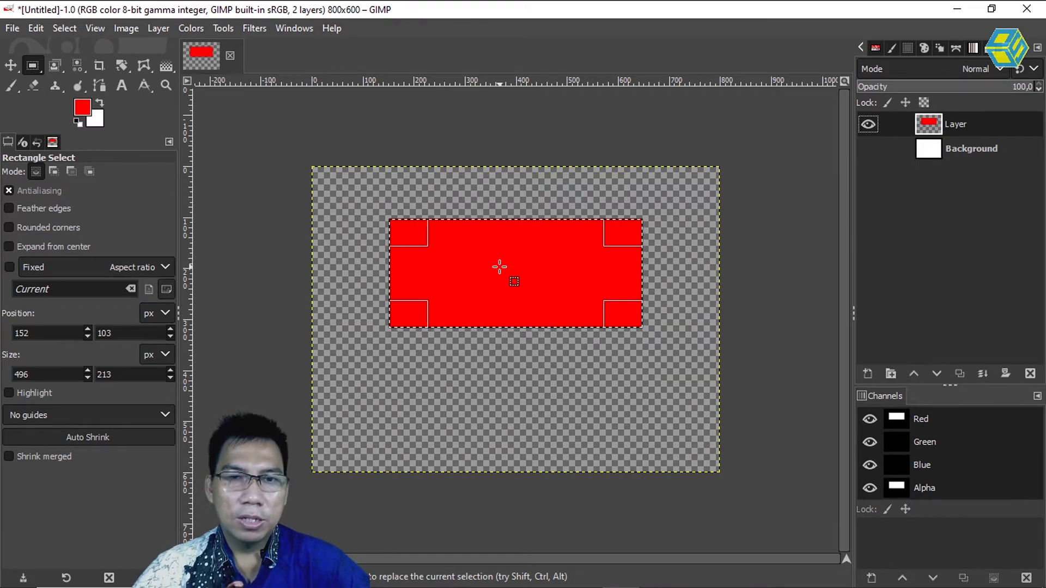
key("Page_Down")
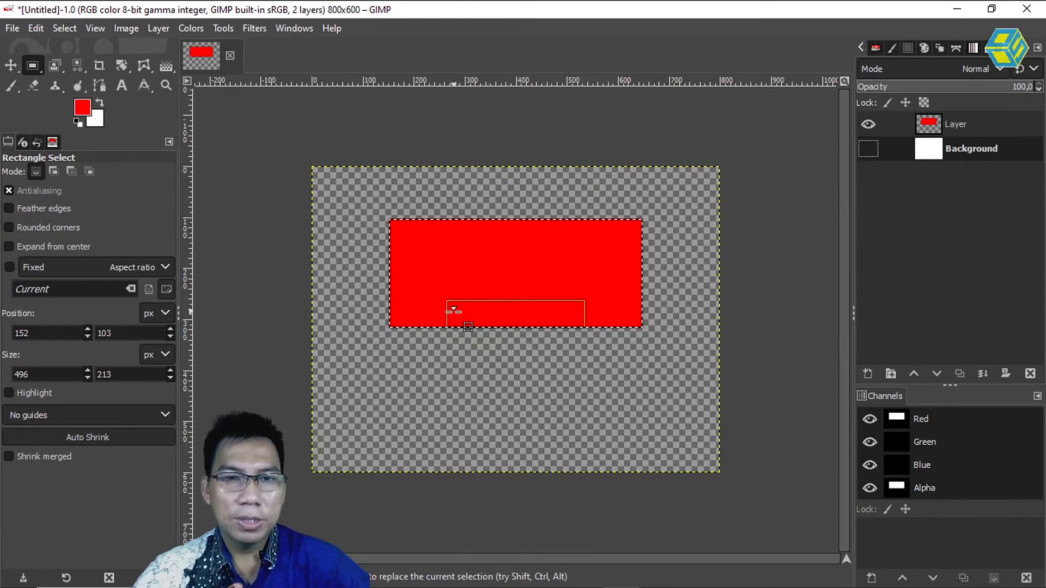
left_click(565, 267)
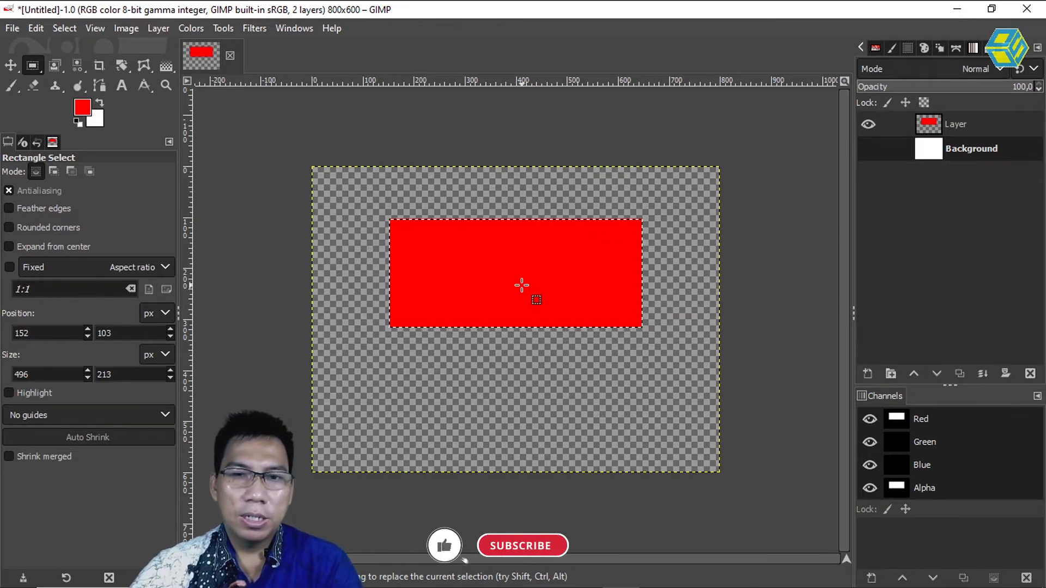
left_click(539, 278)
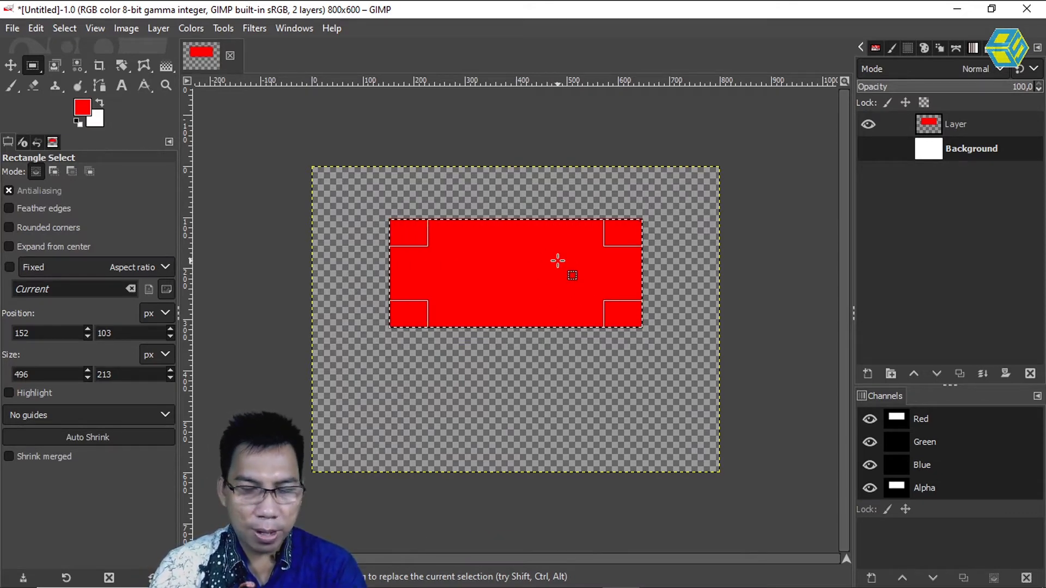
key("shift+Down")
key("shift+Down")
key("shift+Down")
key("shift+Down")
key("shift+Down")
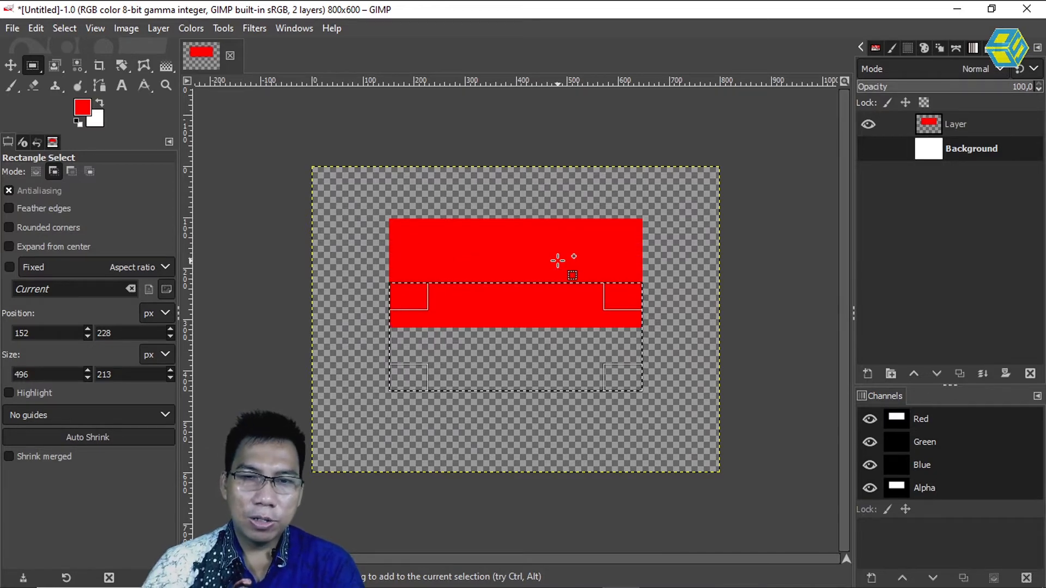
key("shift+Down")
key("shift+Down")
key("shift+Down")
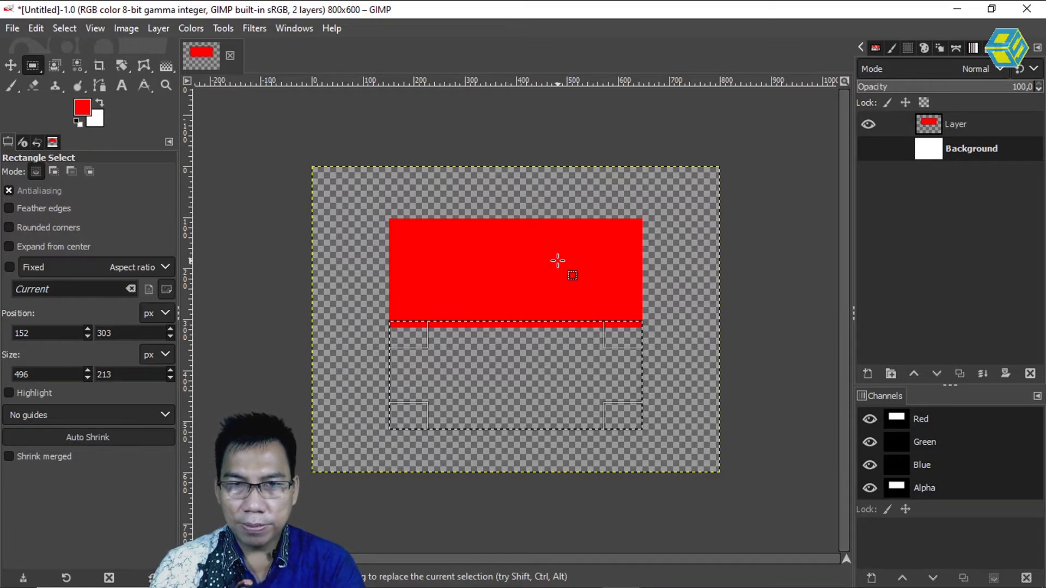
key("shift")
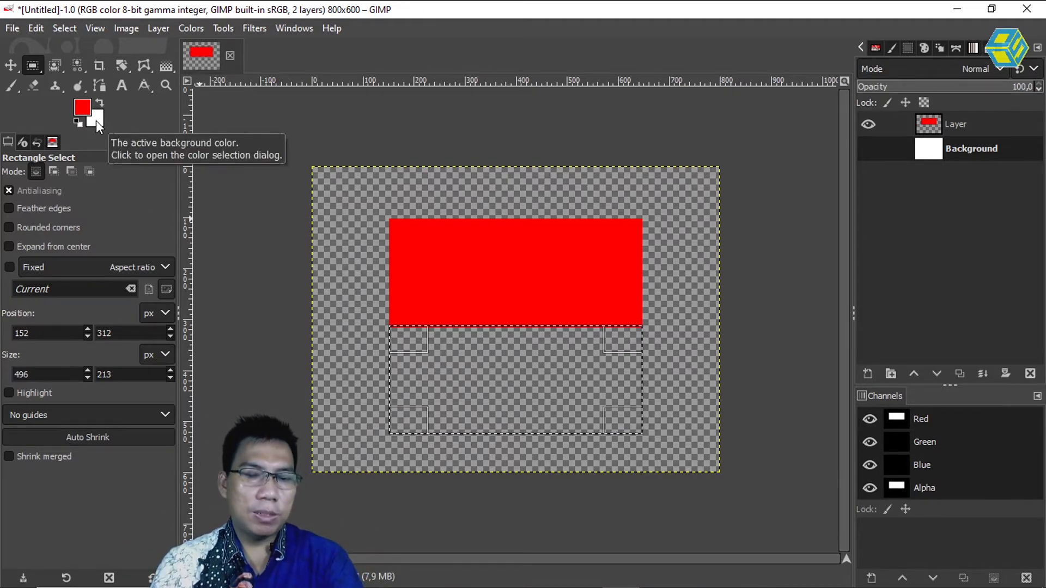
Fill the selection on the transparent layer with the white background color, and clear the selection.
key("ctrl")
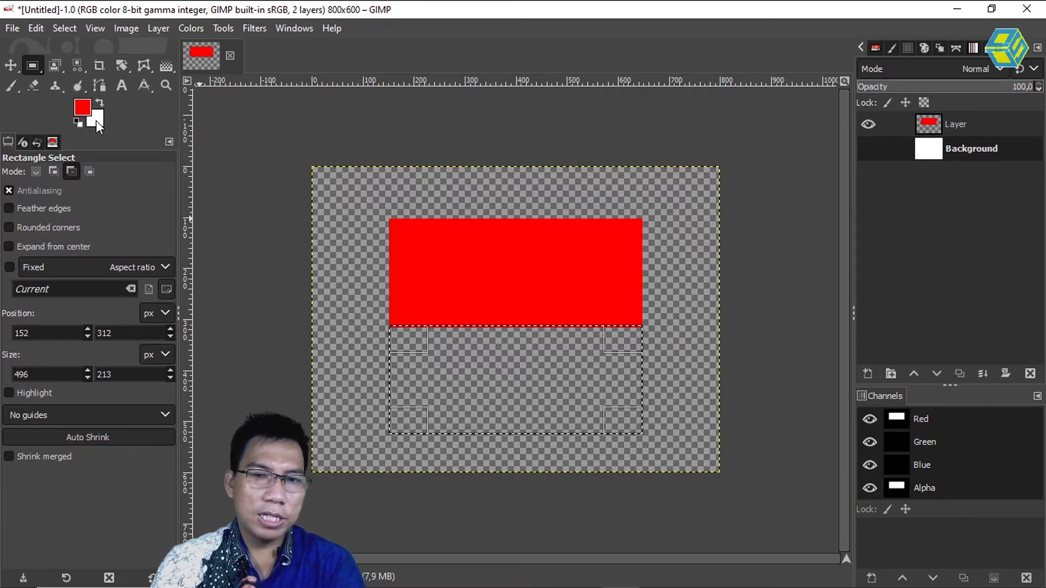
key("ctrl")
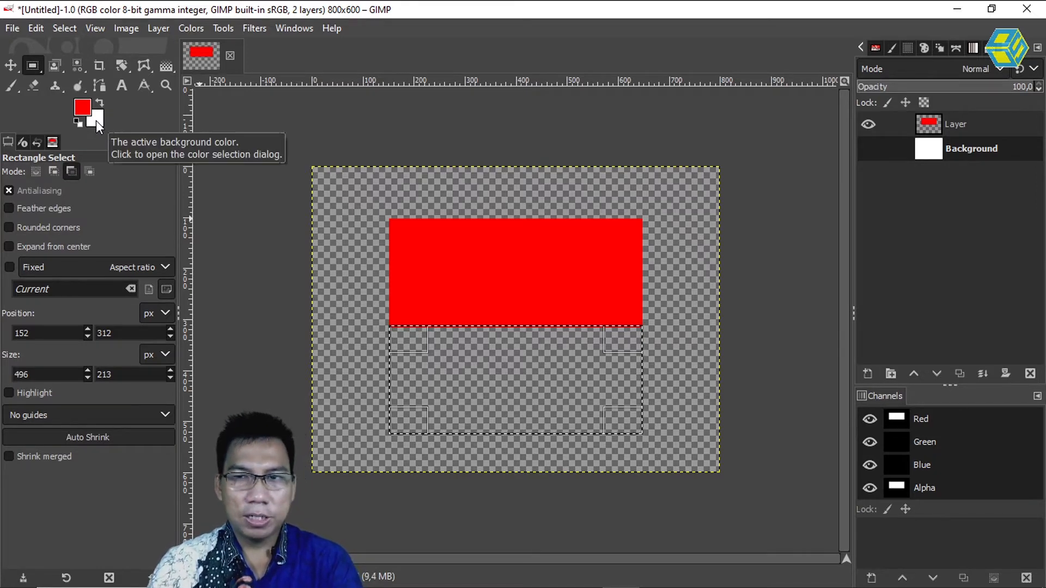
left_click(975, 133)
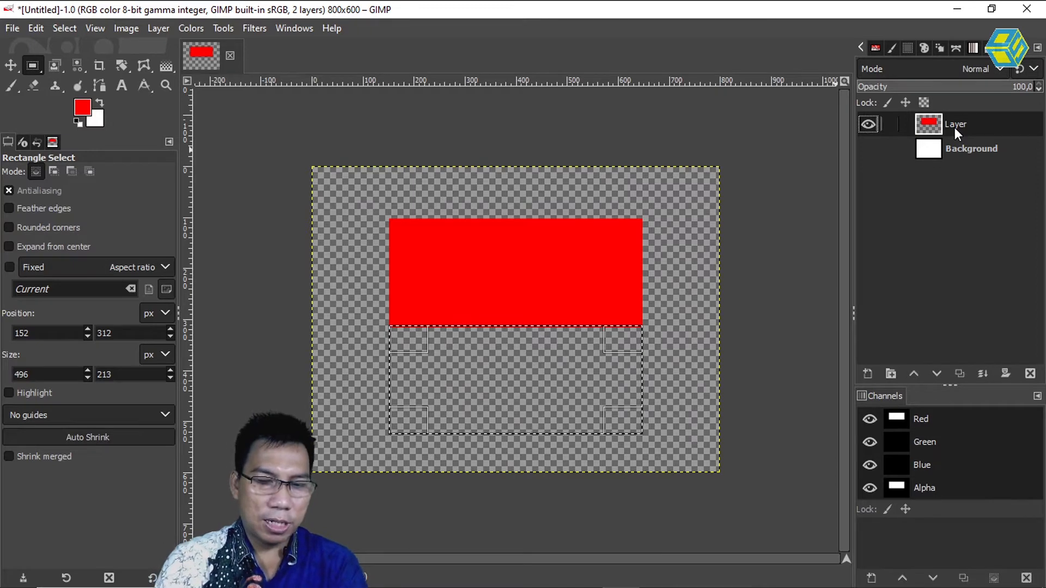
key("ctrl+period")
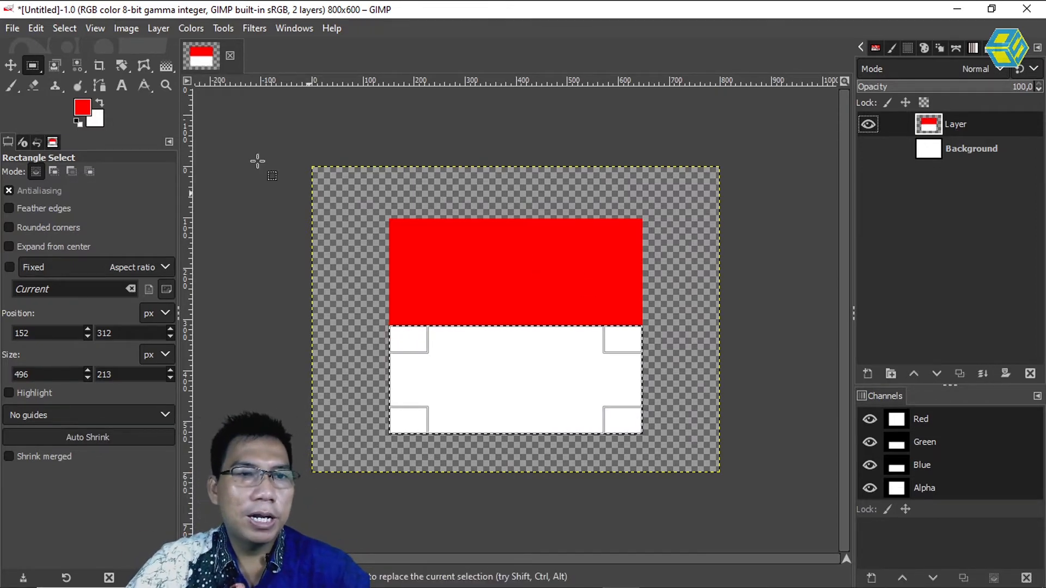
left_click_drag(372, 213, 372, 214)
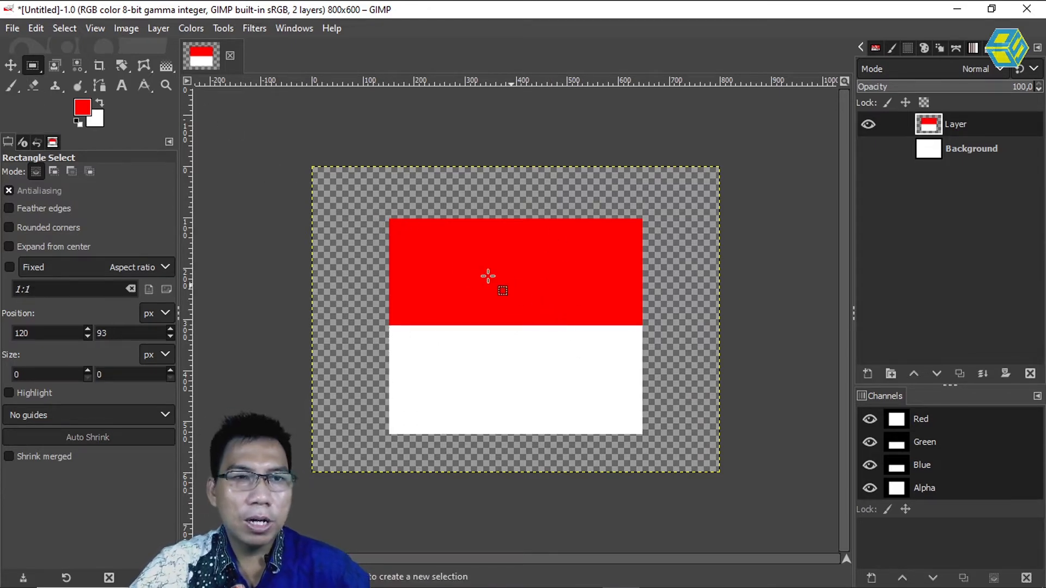
Use the Scale tool on the flag layer to resize it proportionally to about 737 × 553 px.
left_click(122, 65)
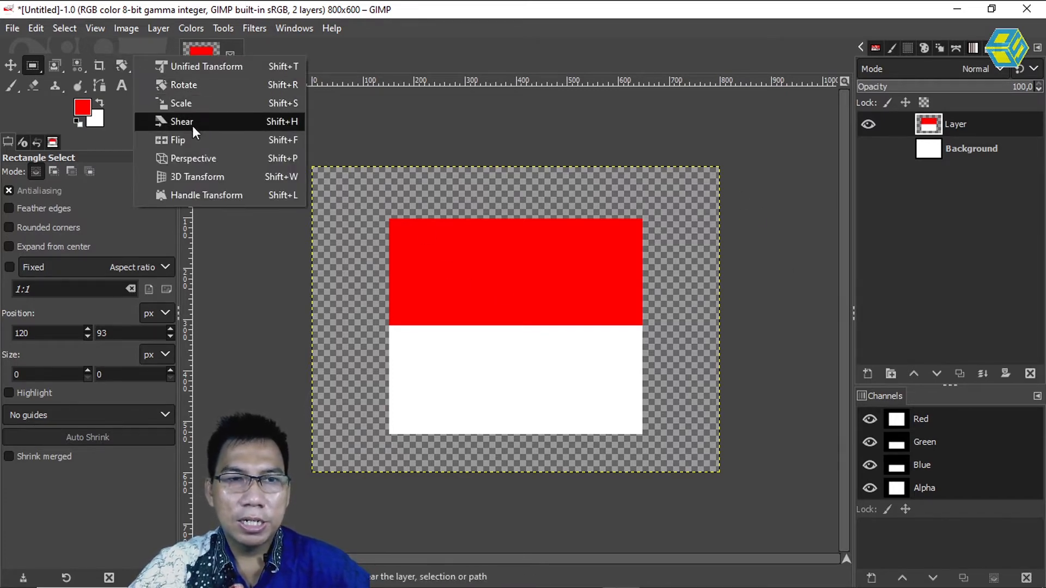
left_click(182, 103)
left_click(539, 328)
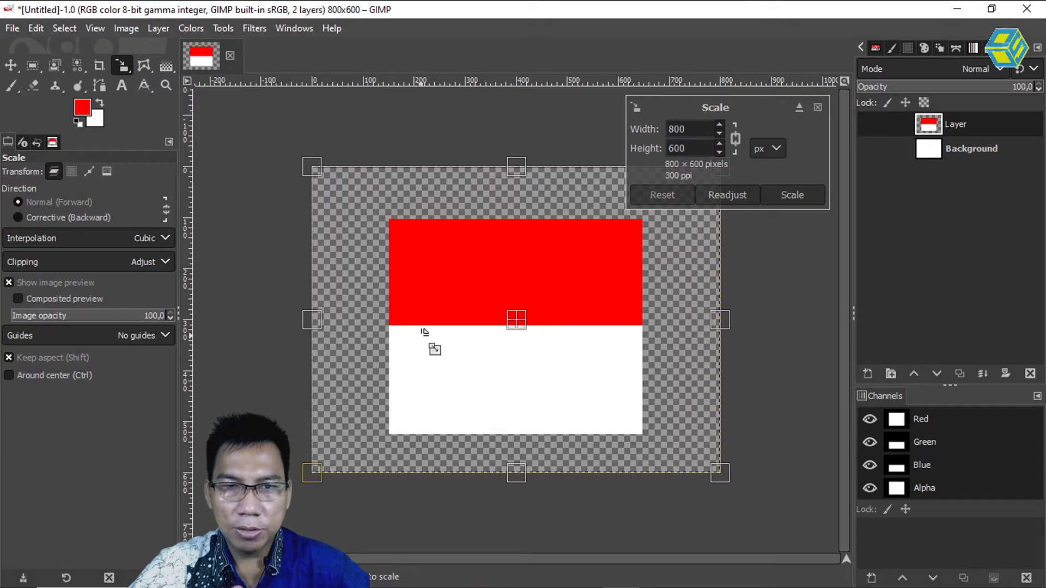
left_click_drag(311, 320, 295, 322)
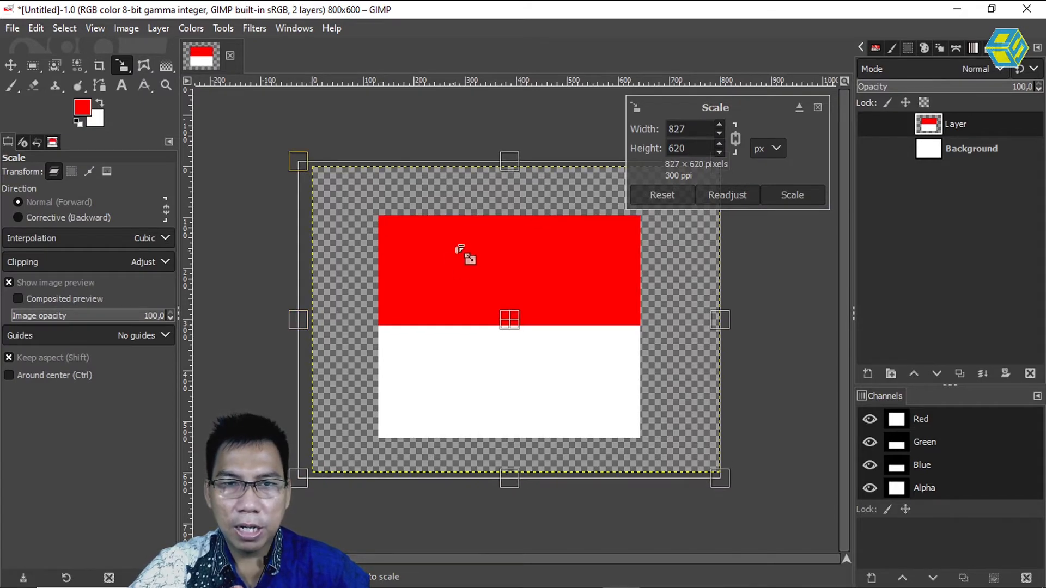
left_click_drag(508, 163, 504, 194)
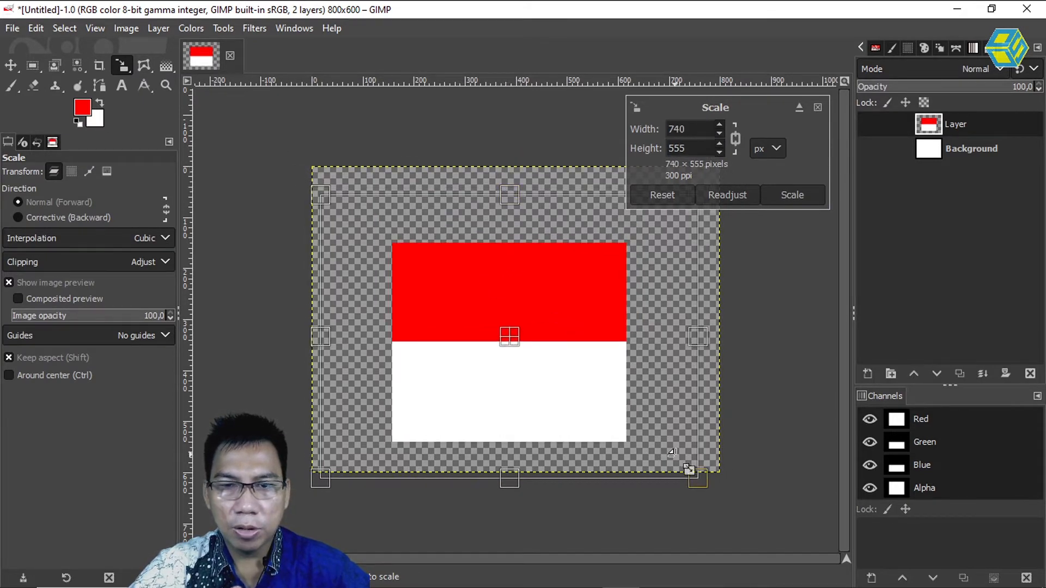
left_click_drag(693, 470, 705, 465)
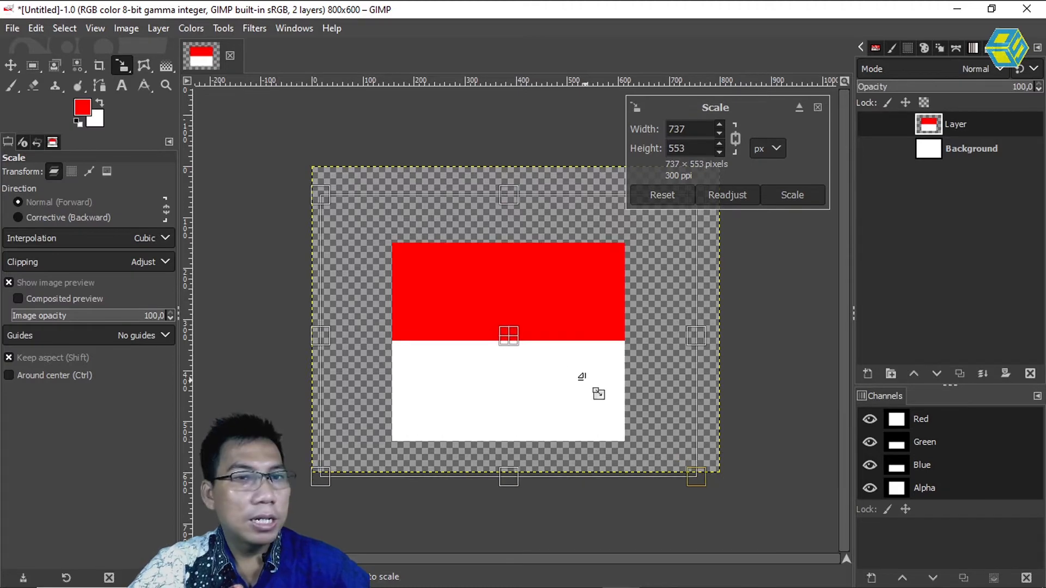
Scale the flag layer without keeping its aspect ratio to about 827 × 476 px, and move it so the flag sits near the canvas center.
left_click(735, 146)
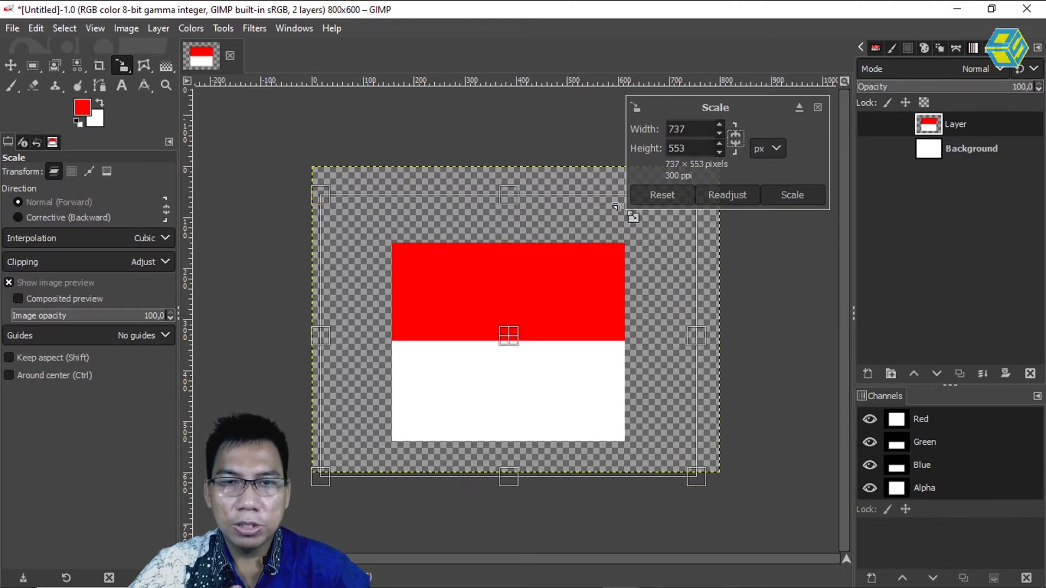
left_click_drag(509, 195, 508, 241)
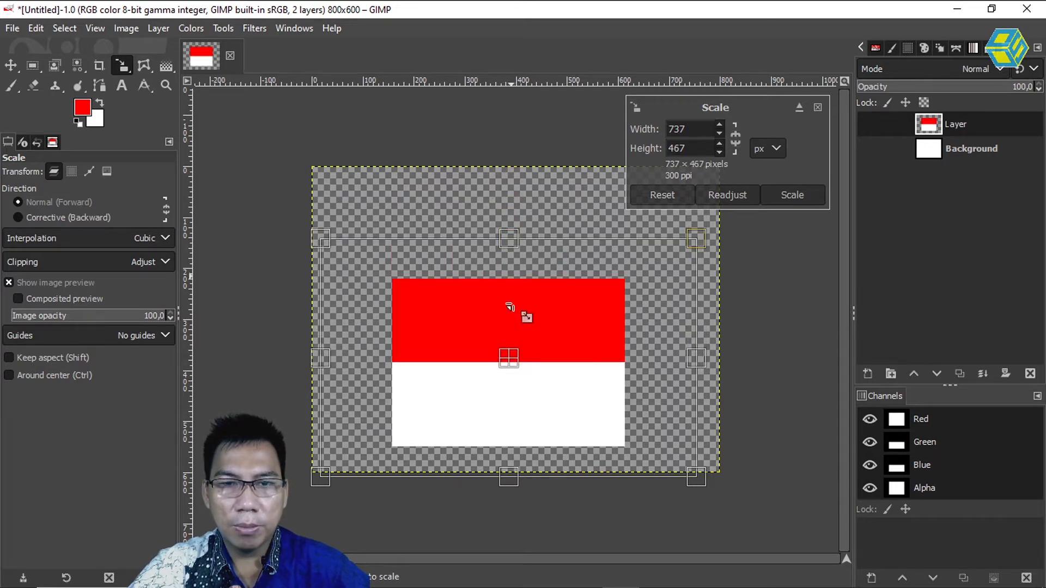
left_click_drag(528, 375, 531, 329)
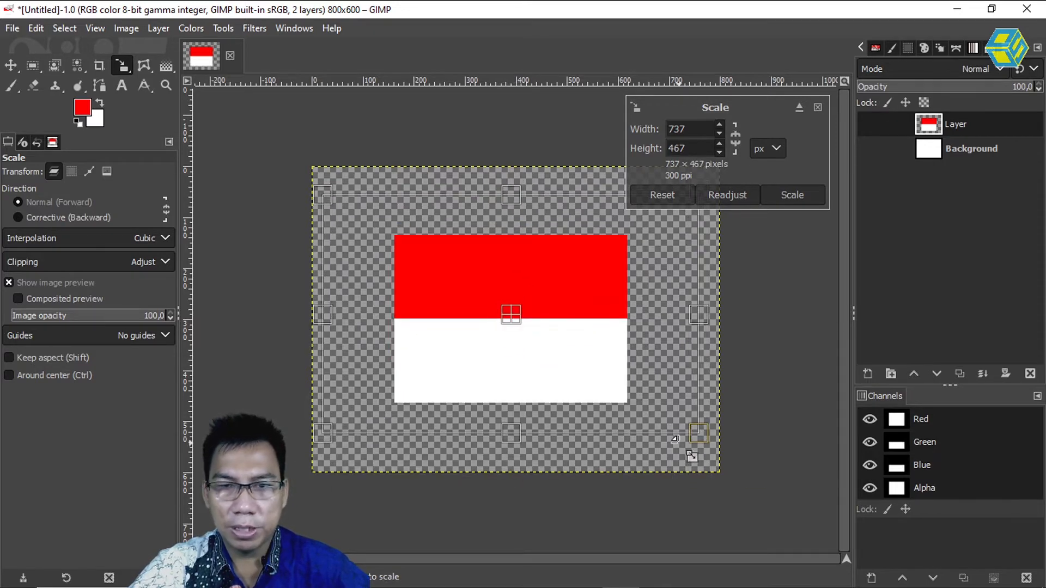
left_click_drag(711, 447, 730, 455)
left_click_drag(326, 318, 299, 327)
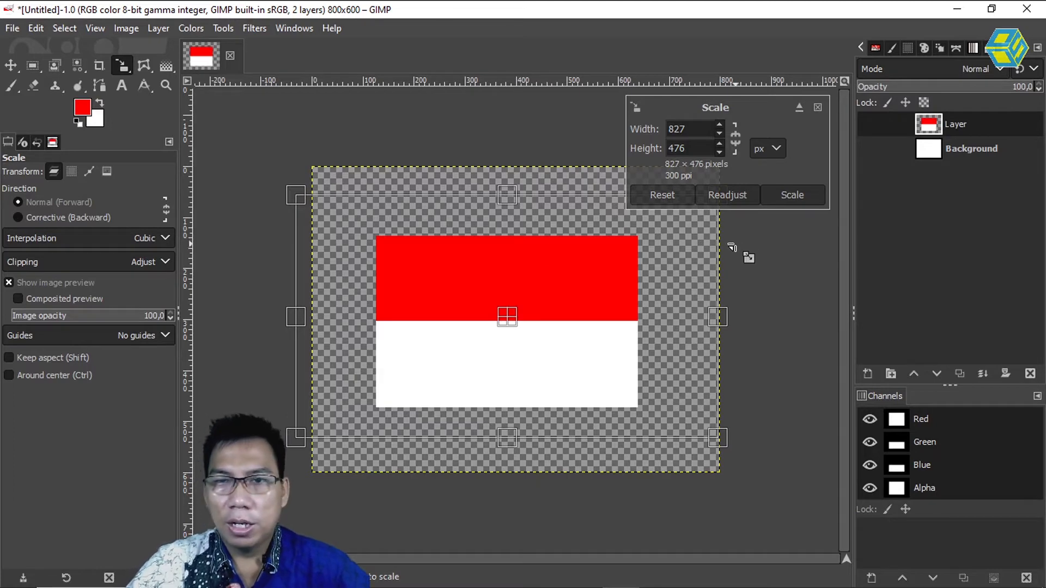
left_click(795, 195)
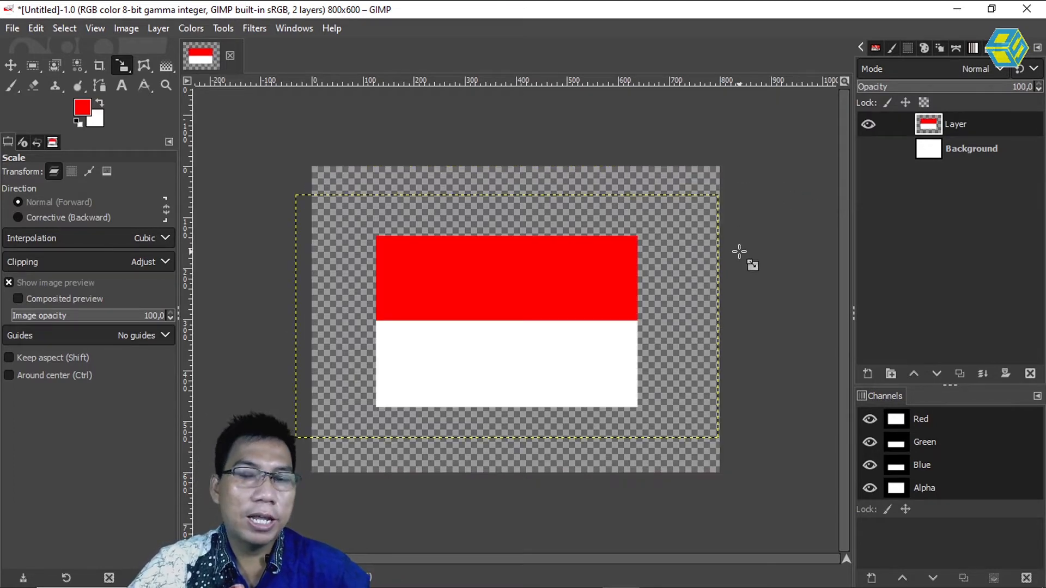
left_click(11, 65)
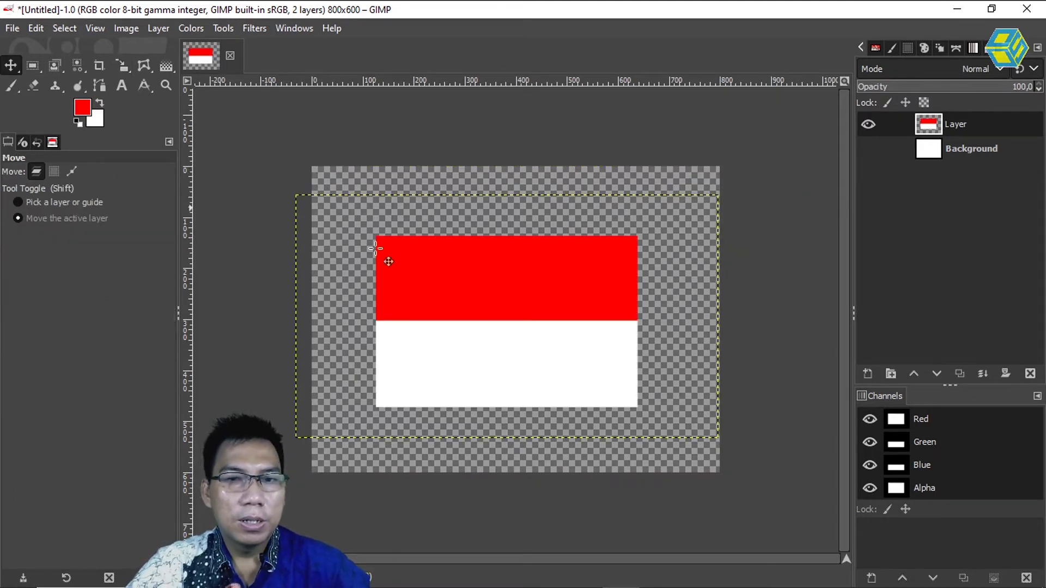
mouse_move(513, 319)
left_mouse_down()
mouse_move(528, 291)
mouse_move(518, 313)
left_mouse_up()
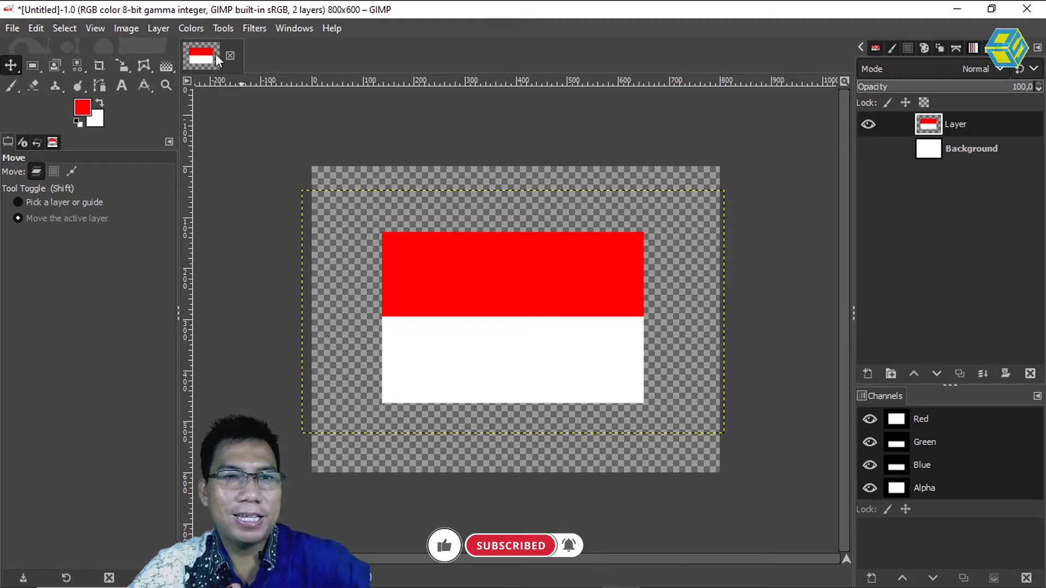
Start a Ripple distortion on the flag layer with amplitude about 17.9, period about 417 and phase shift about 0.634.
left_click(256, 28)
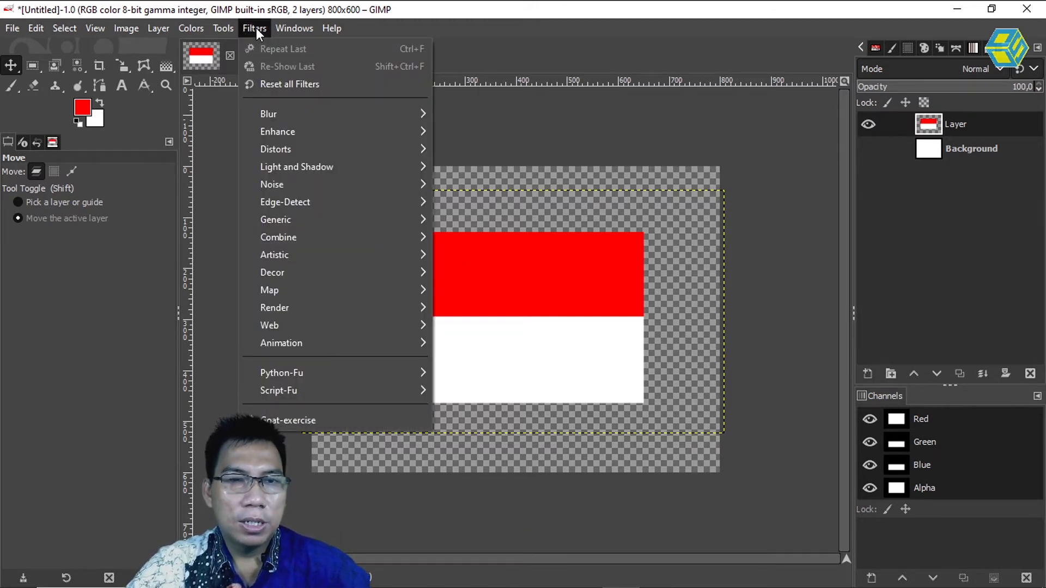
mouse_move(313, 151)
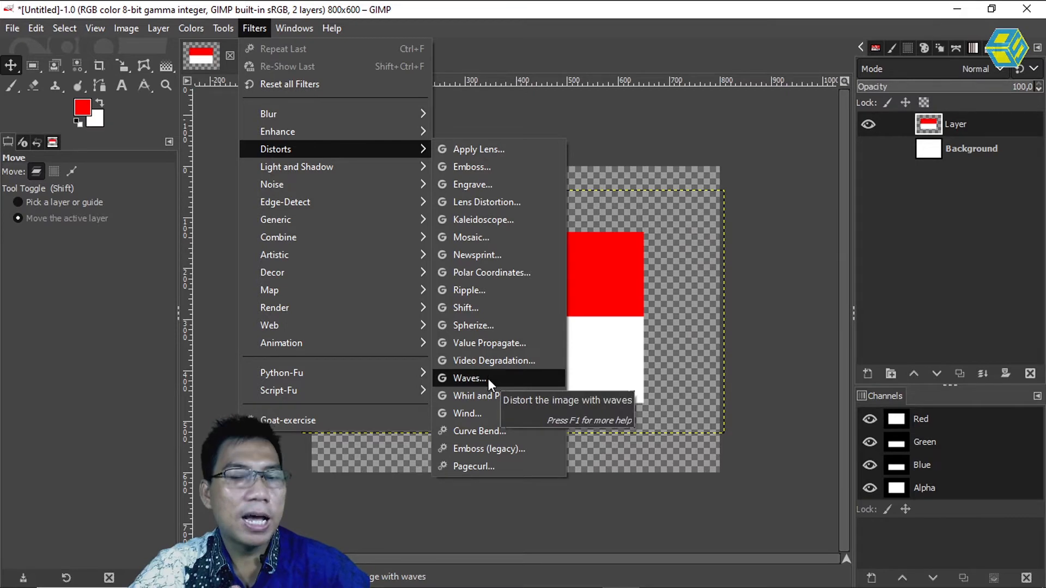
left_click(495, 291)
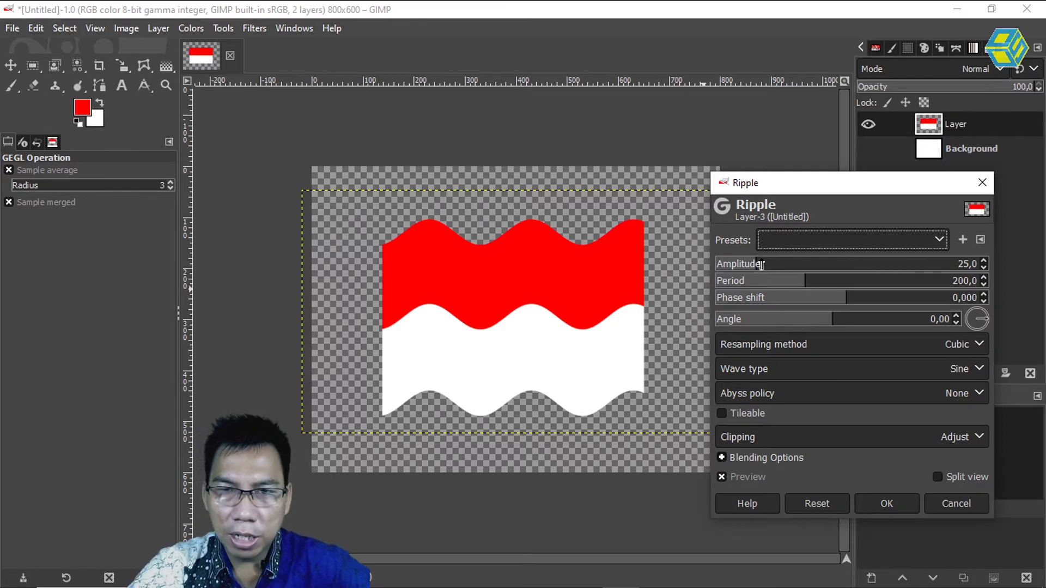
mouse_move(757, 264)
left_mouse_down()
mouse_move(793, 263)
mouse_move(750, 266)
left_mouse_up()
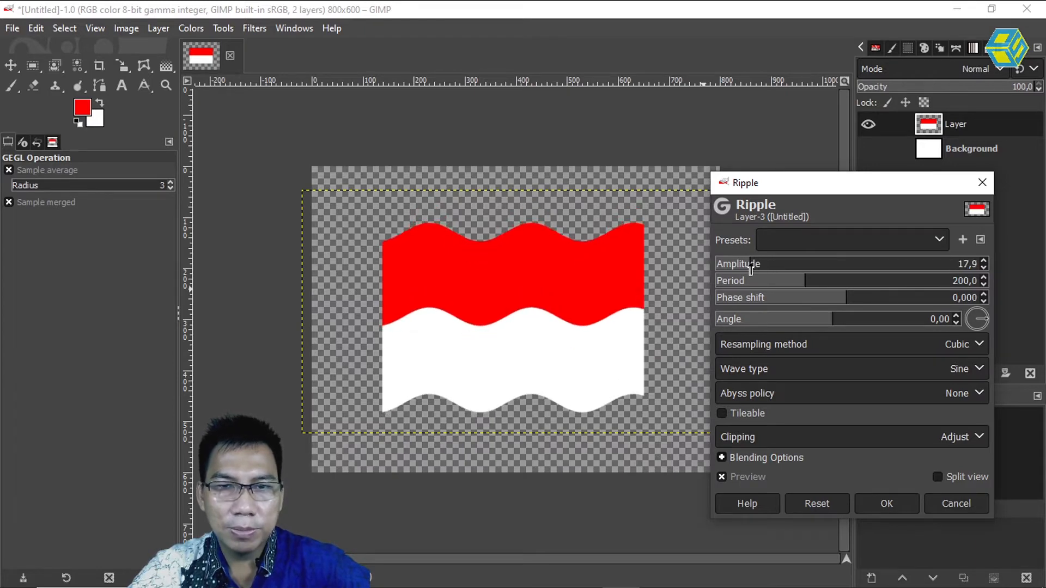
left_click_drag(807, 282, 930, 297)
mouse_move(868, 279)
left_mouse_down()
mouse_move(878, 277)
mouse_move(862, 278)
left_mouse_up()
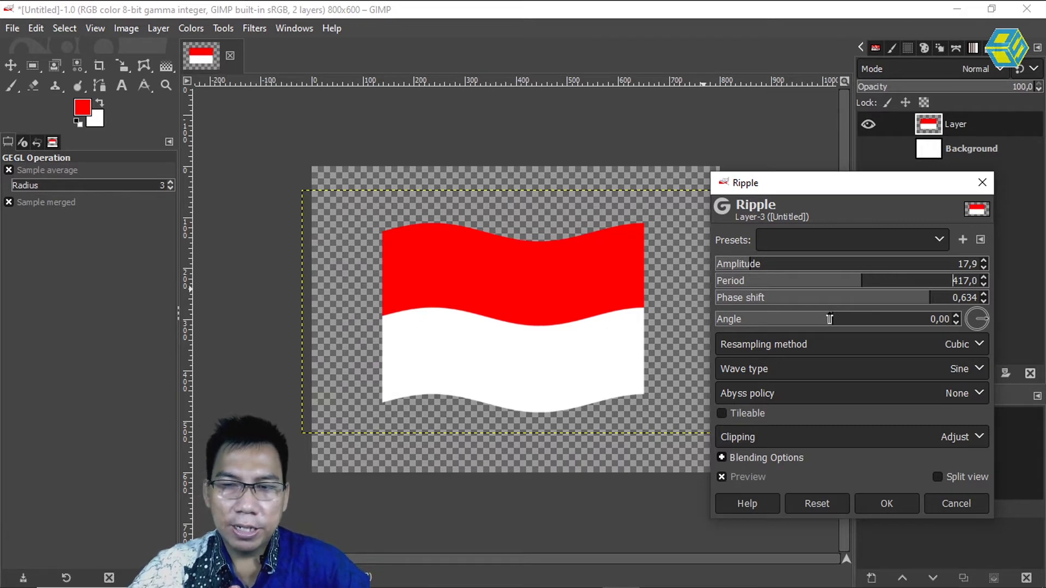
Try ripple angles up to 180°, and return the angle to 0.
mouse_move(829, 319)
left_mouse_down()
mouse_move(880, 312)
mouse_move(822, 316)
mouse_move(837, 316)
left_mouse_up()
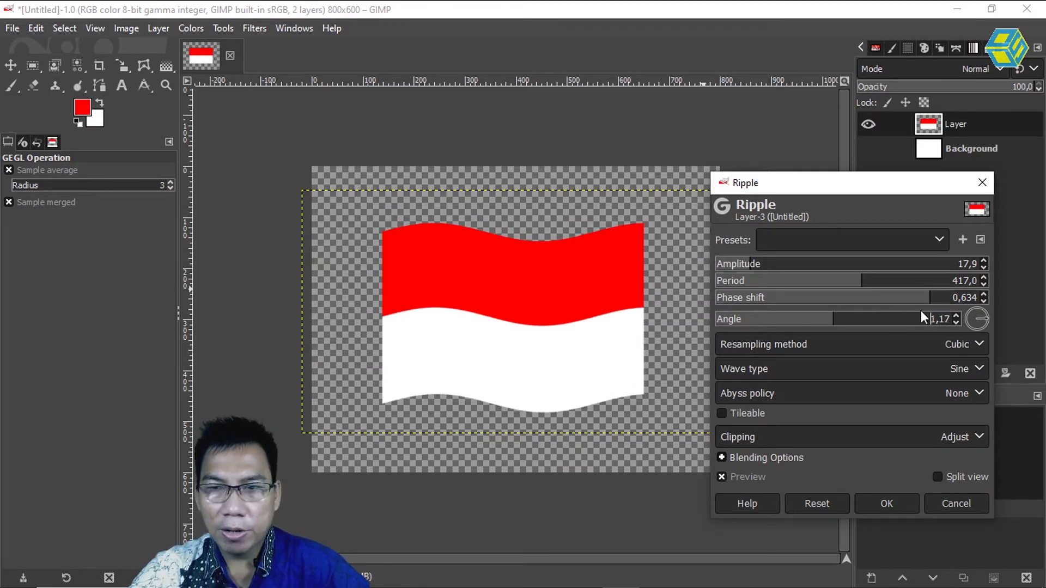
left_click_drag(929, 319, 962, 316)
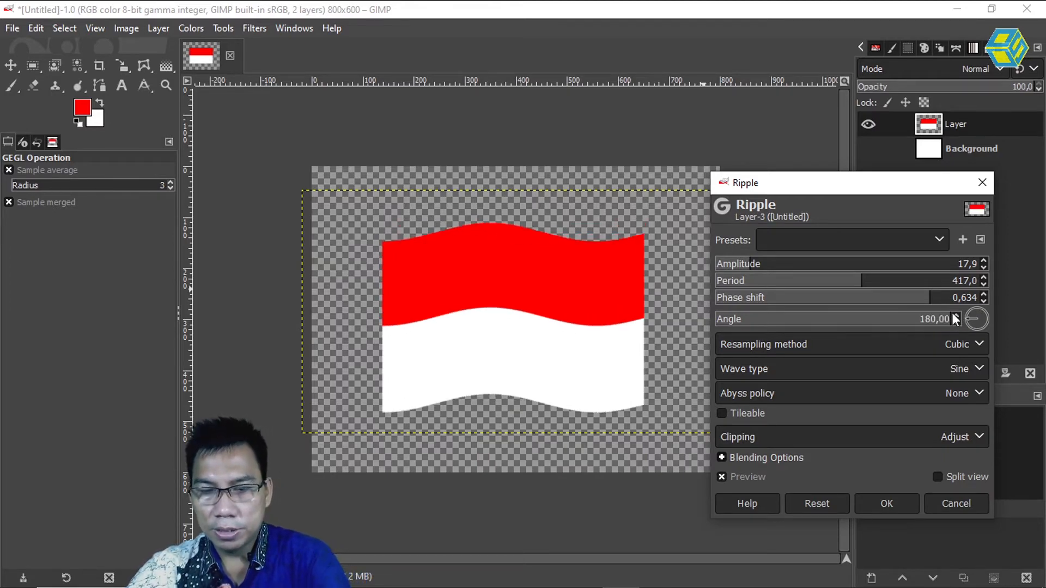
double_click(940, 320)
type("0")
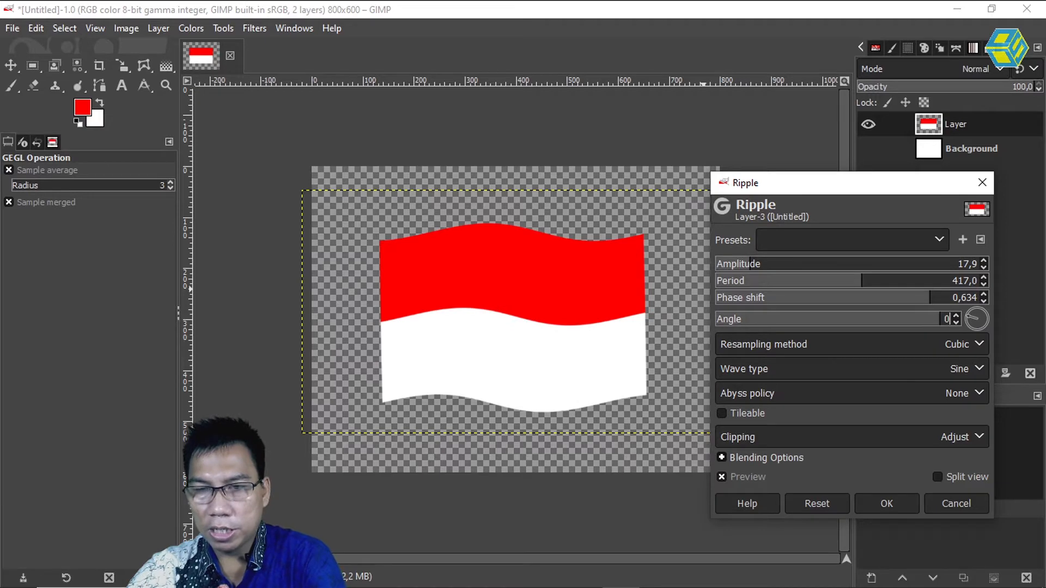
key("Return")
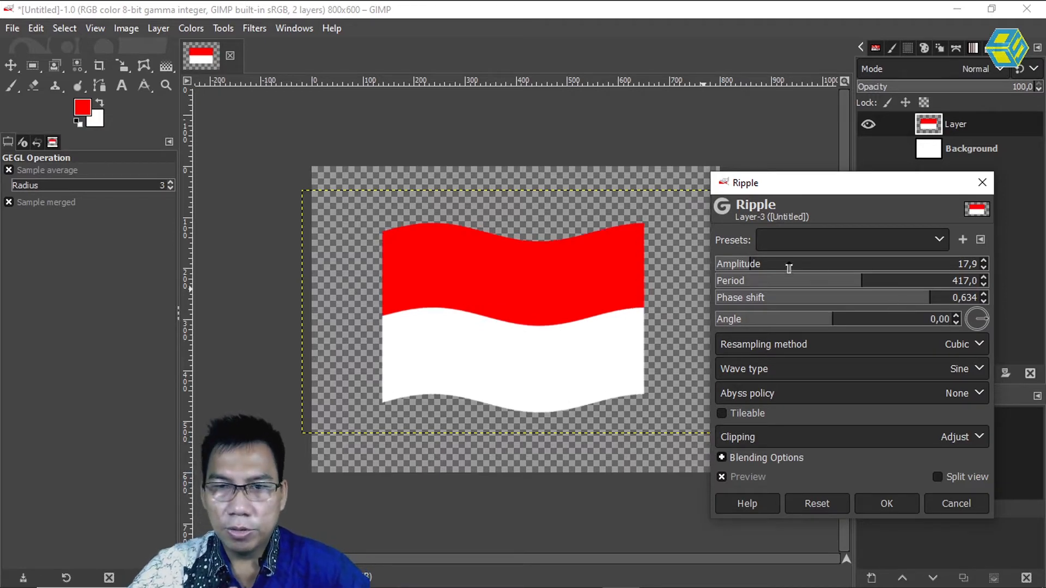
Reduce the ripple period to about 185.8 and apply the distortion to the flag.
left_click_drag(866, 281, 816, 282)
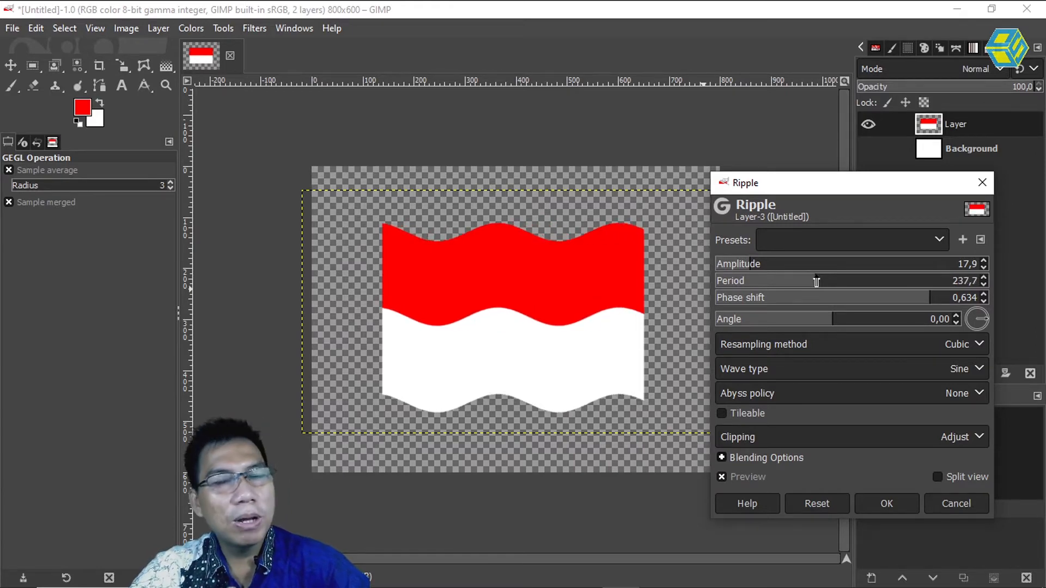
mouse_move(817, 282)
left_mouse_down()
mouse_move(834, 283)
mouse_move(807, 283)
left_mouse_up()
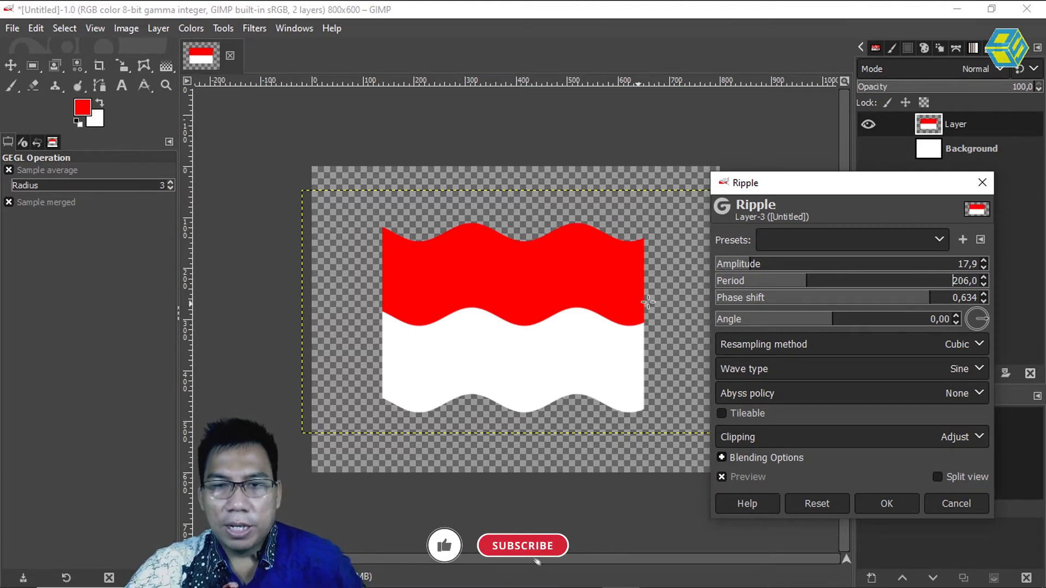
left_click_drag(805, 282, 801, 282)
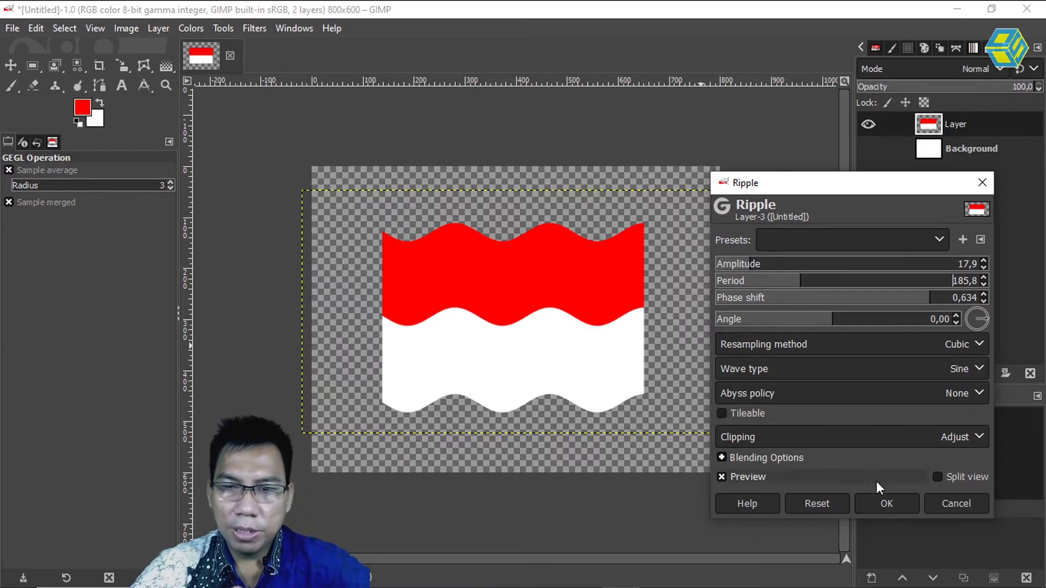
left_click(887, 502)
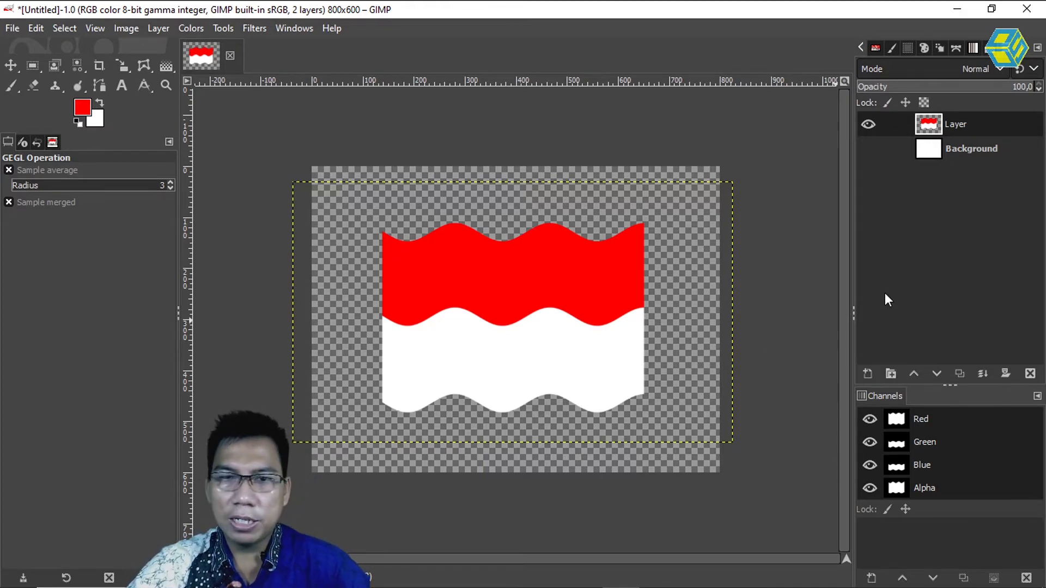
Duplicate the rippled flag layer and rename the original layer "bendera gelap".
right_click(932, 125)
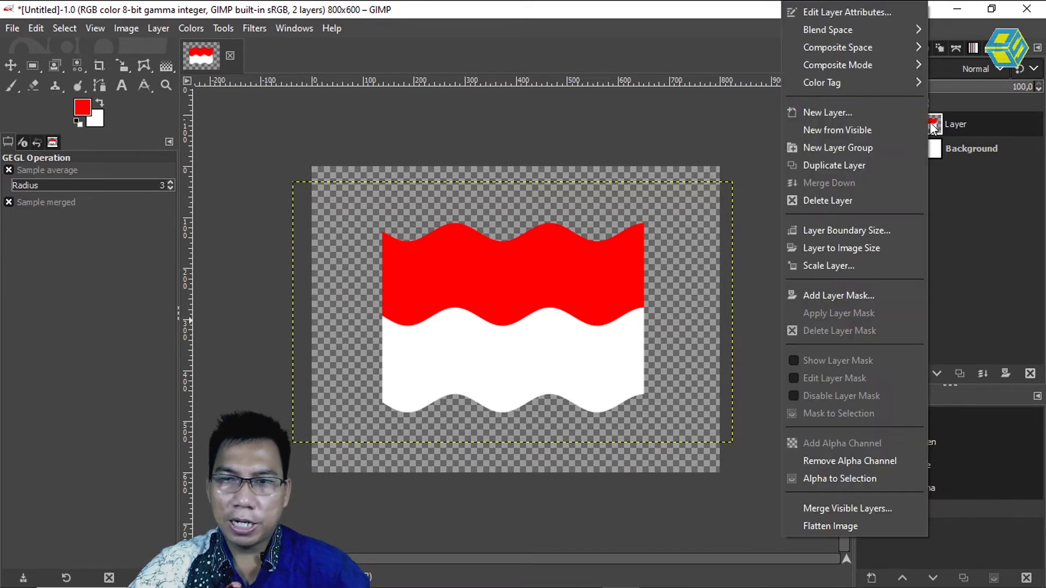
left_click(867, 165)
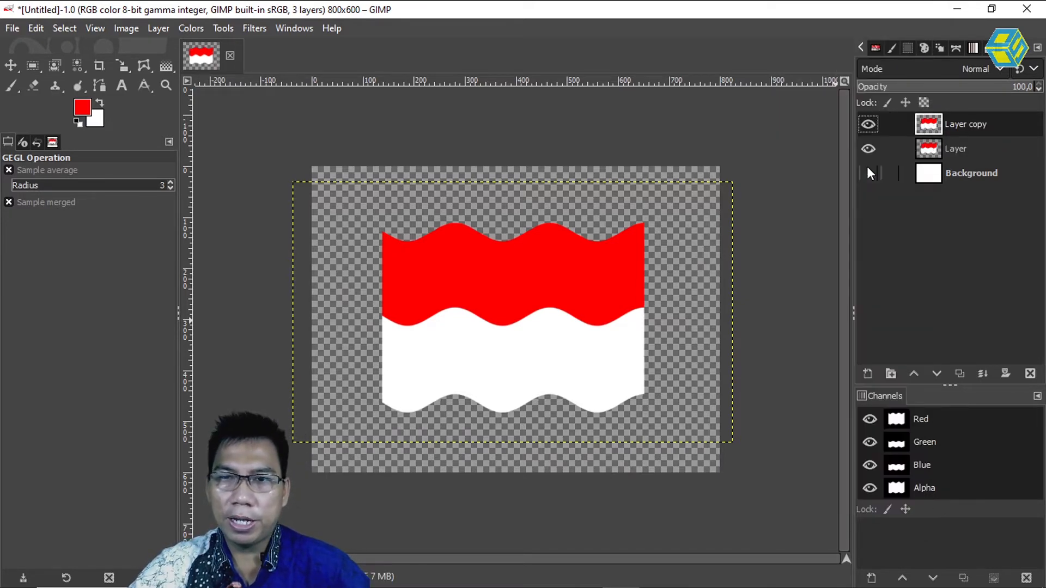
double_click(957, 147)
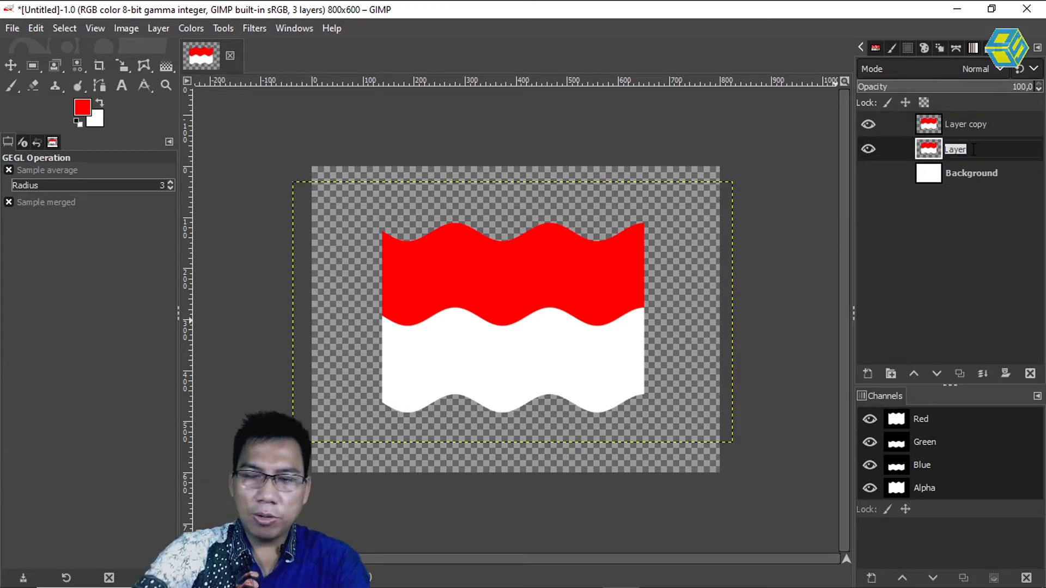
type("bendera ge")
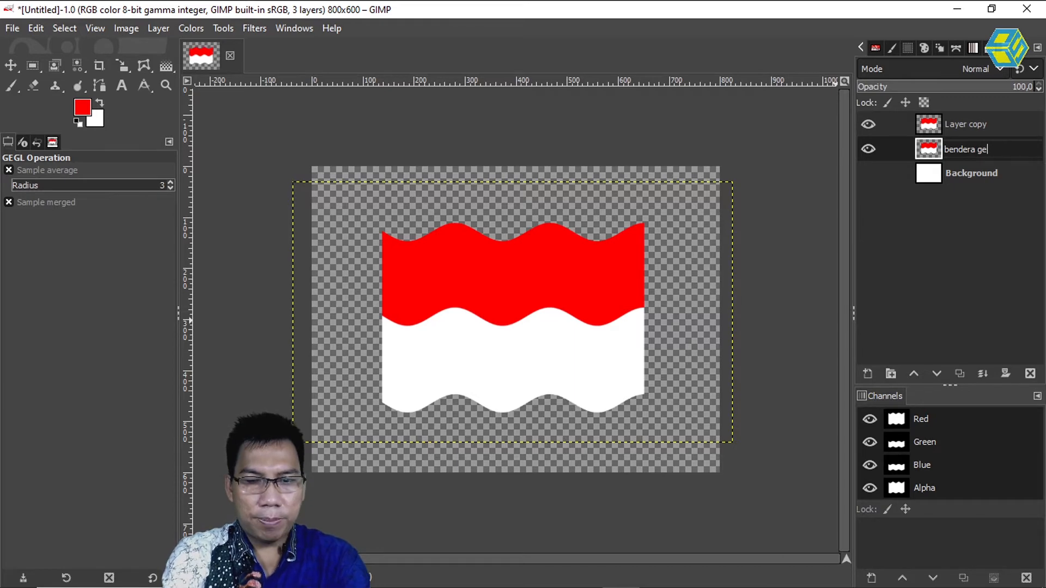
type("lap")
Rename the duplicated flag layer "bendera terang", and make the "bendera gelap" layer active.
double_click(927, 124)
key("Escape")
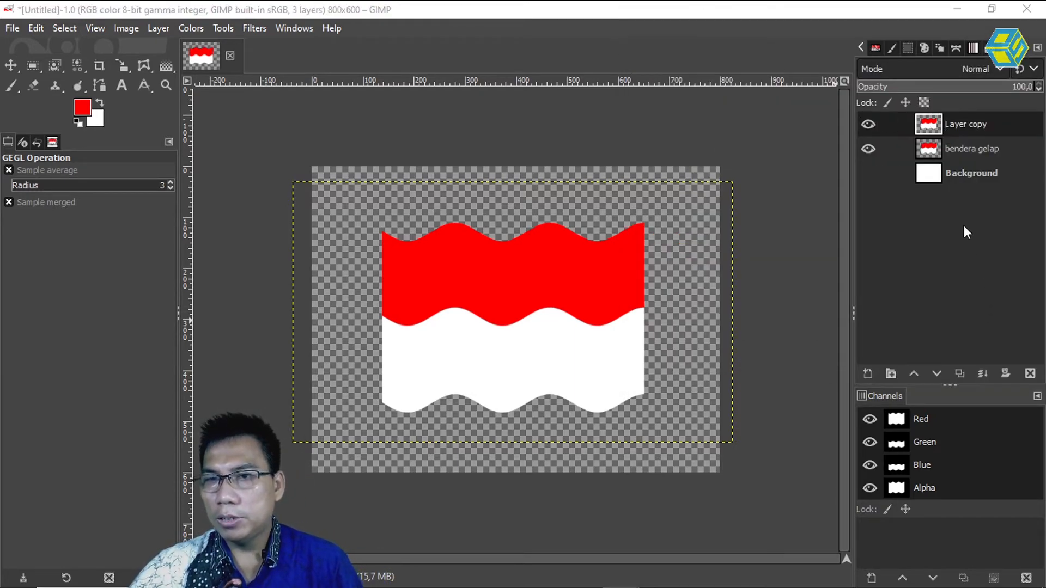
double_click(947, 130)
left_click(962, 126)
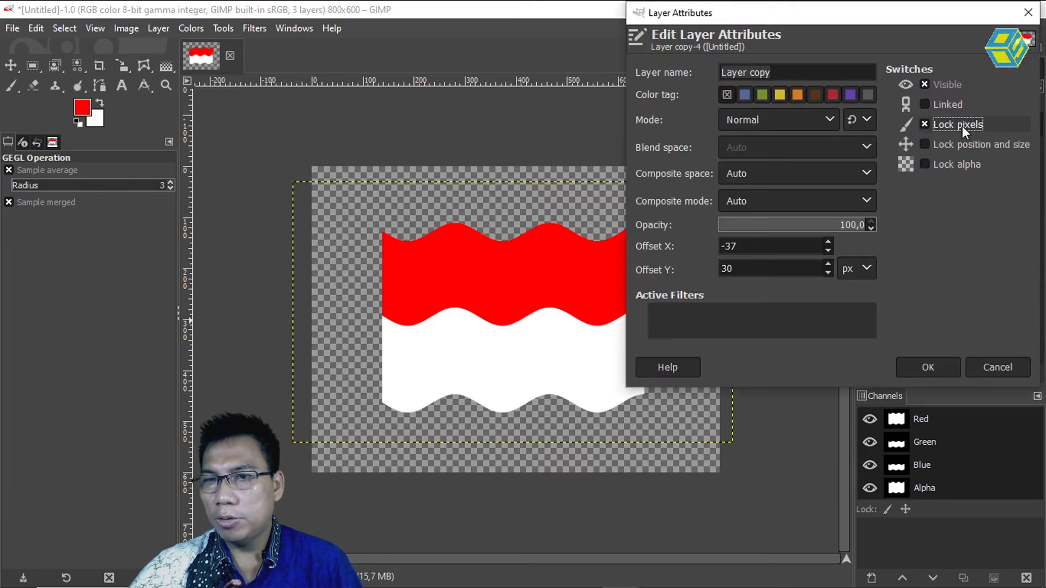
left_click(998, 368)
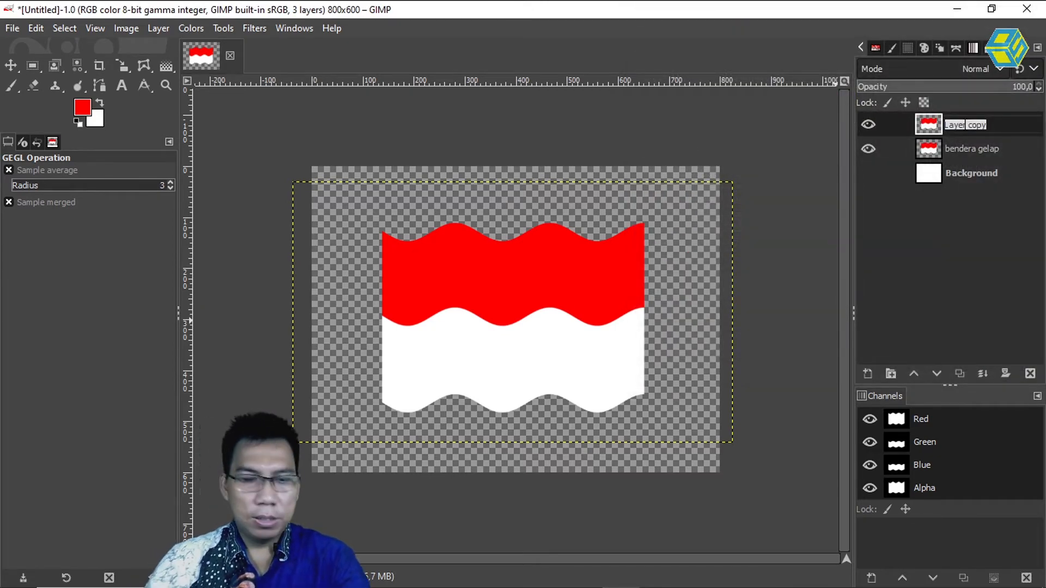
type("bendera tera")
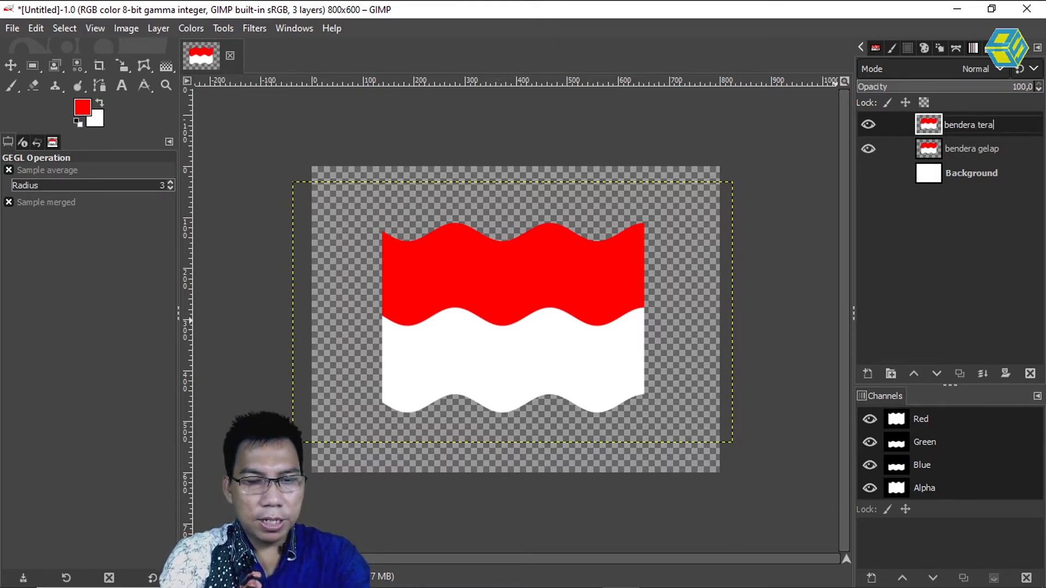
type("ng")
key("Return")
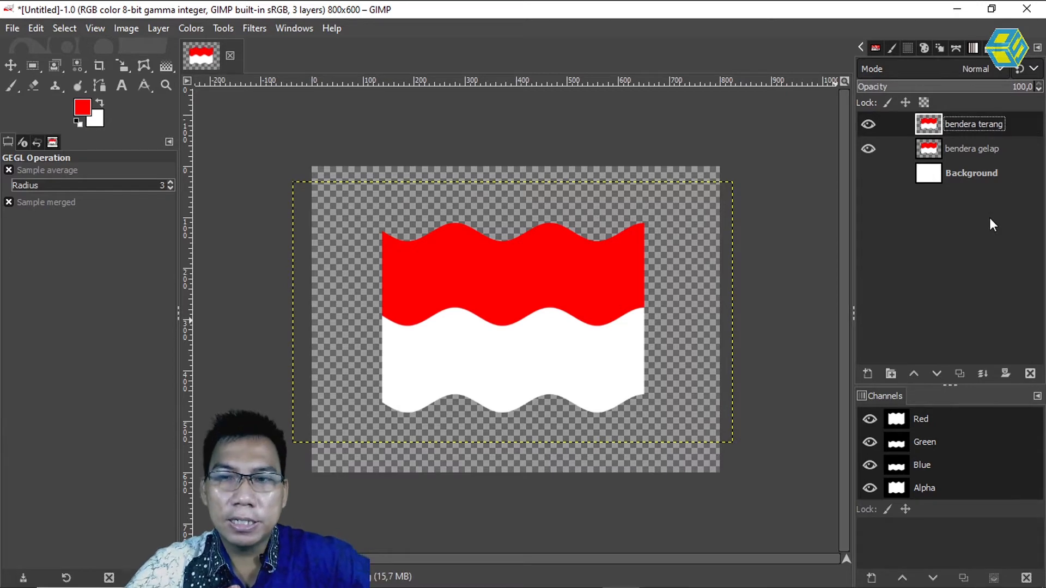
left_click(983, 146)
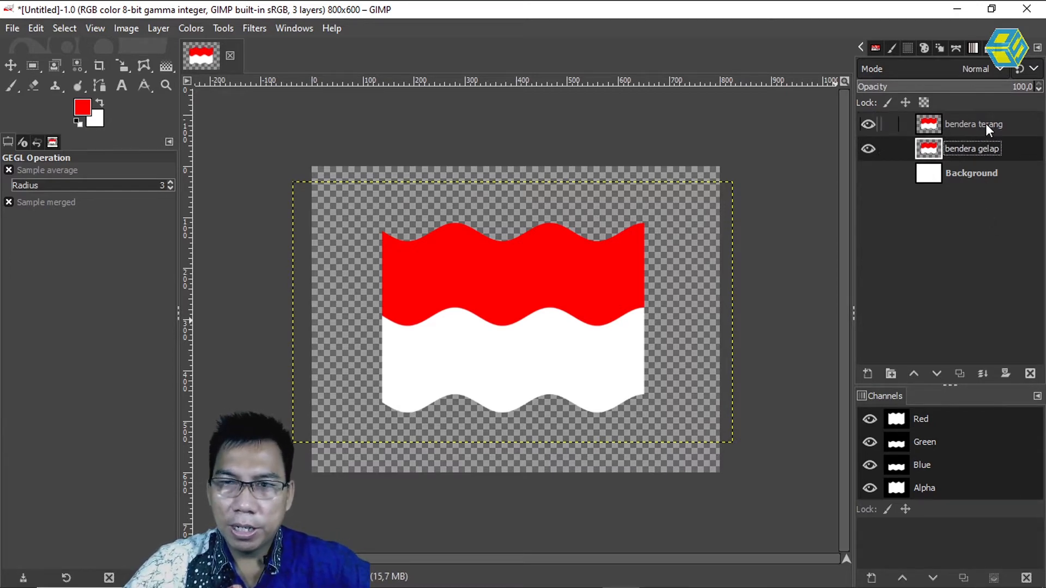
Hide the "bendera terang" layer and make the "bendera gelap" layer active.
left_click(985, 123)
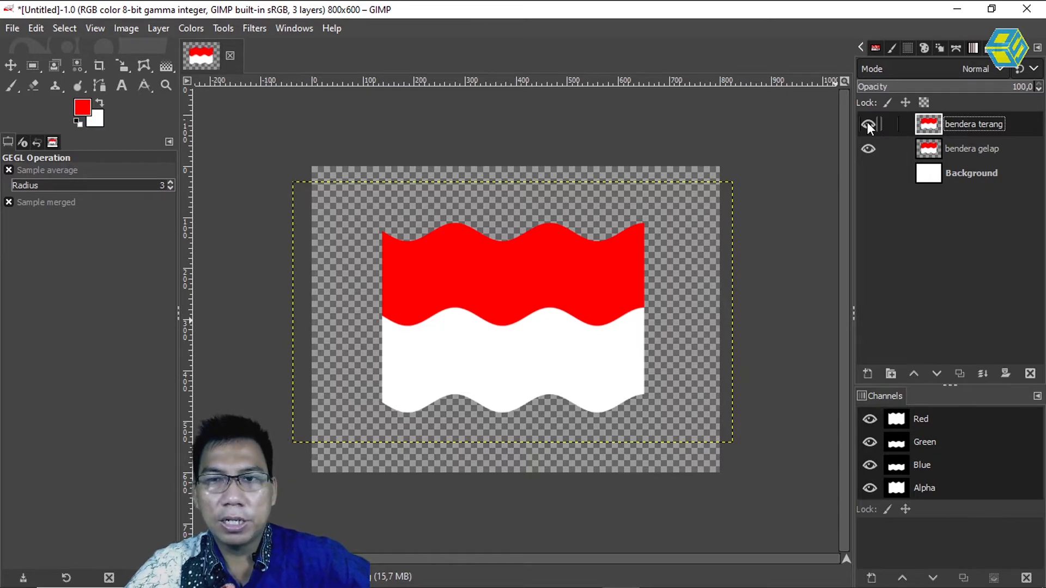
left_click(867, 122)
left_click(976, 147)
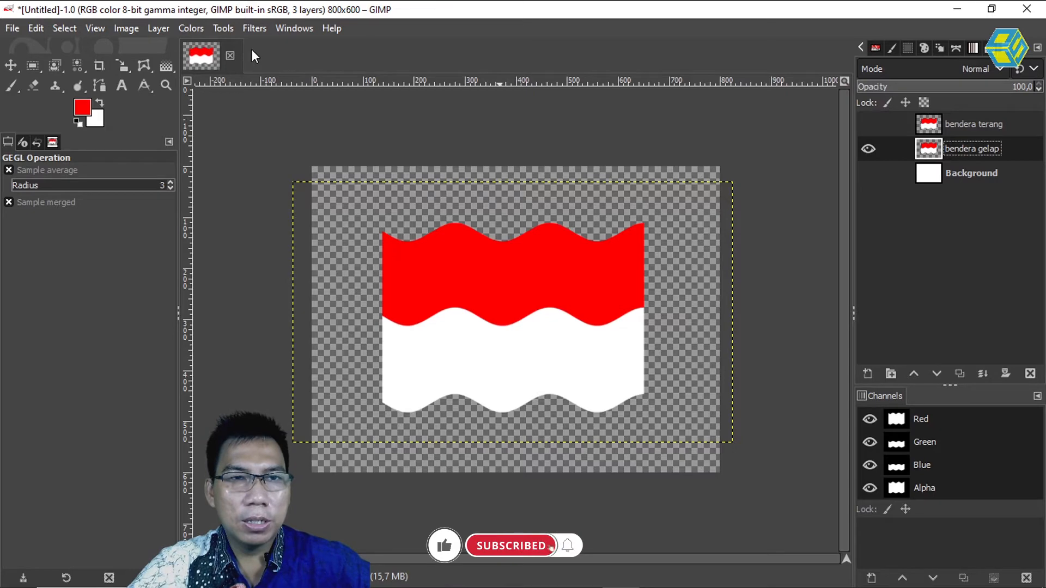
Darken the "bendera gelap" layer with Brightness-Contrast, using brightness -61 and contrast 4.
left_click(198, 27)
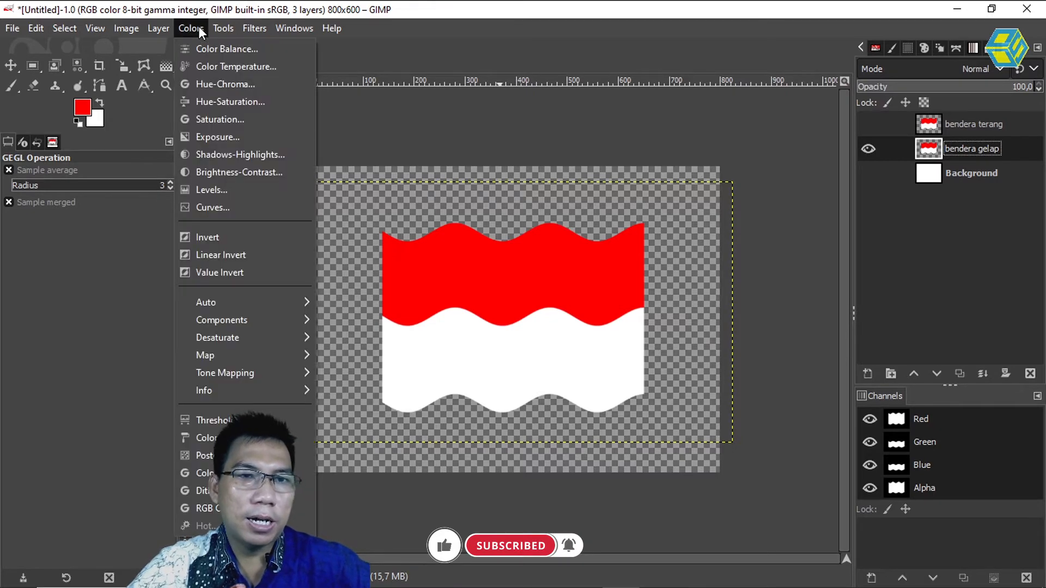
left_click(260, 171)
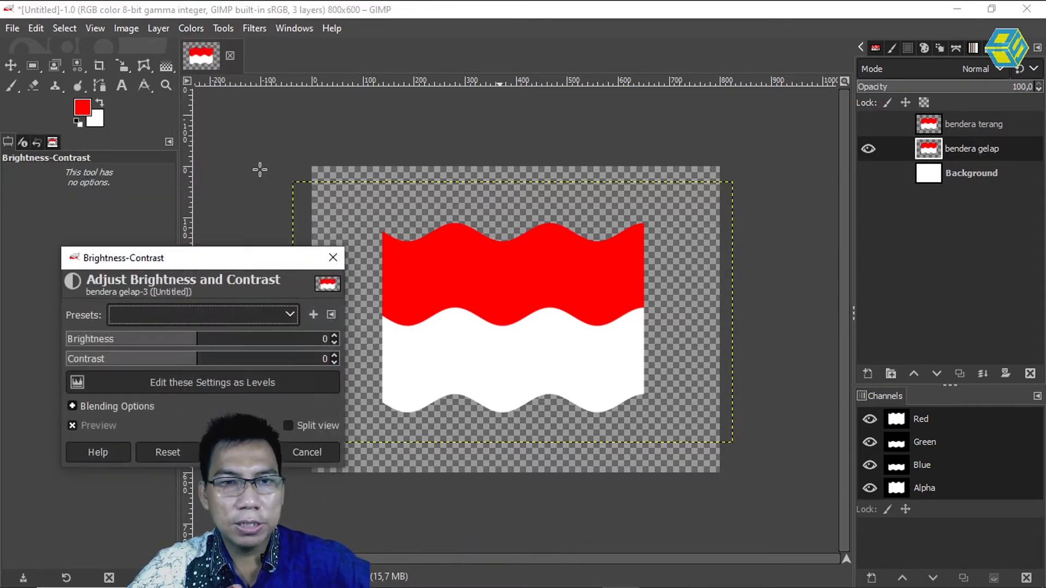
left_click_drag(193, 341, 152, 339)
left_click_drag(197, 364, 132, 338)
left_click_drag(193, 360, 216, 362)
left_click_drag(127, 342, 130, 340)
left_click_drag(138, 341, 134, 341)
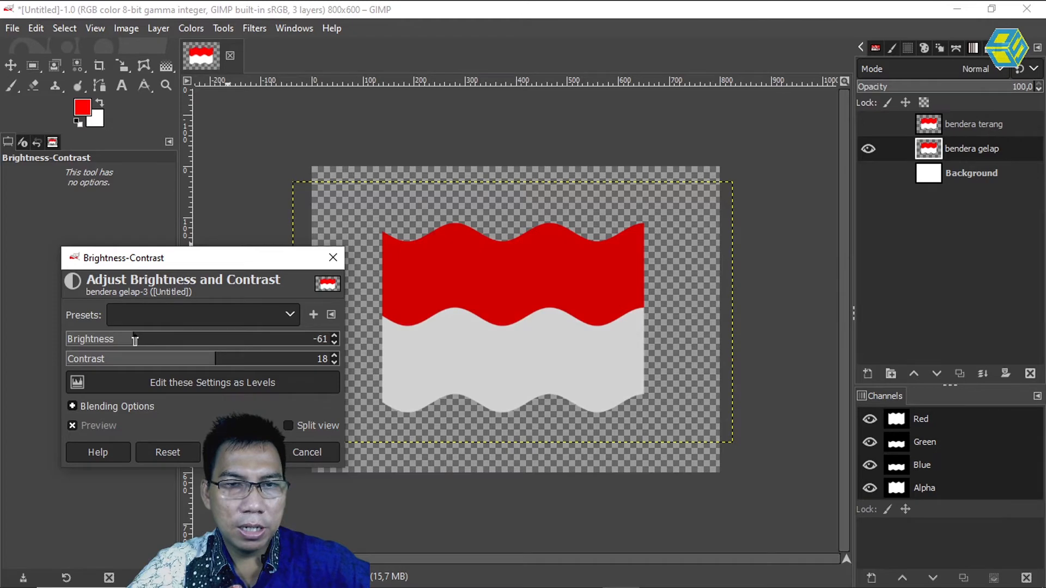
mouse_move(210, 363)
left_mouse_down()
mouse_move(198, 362)
mouse_move(225, 365)
mouse_move(203, 364)
left_mouse_up()
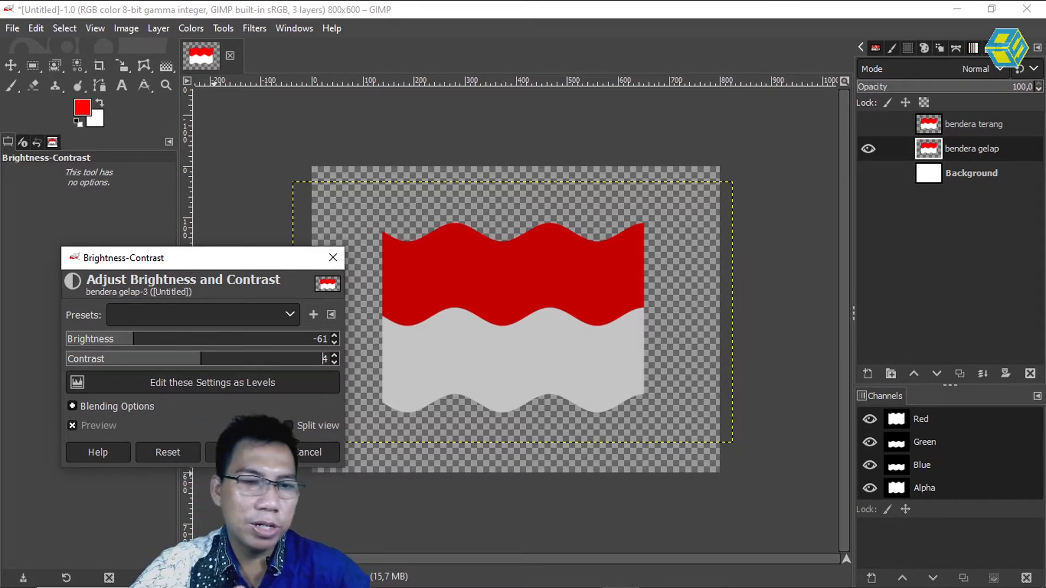
left_click(238, 452)
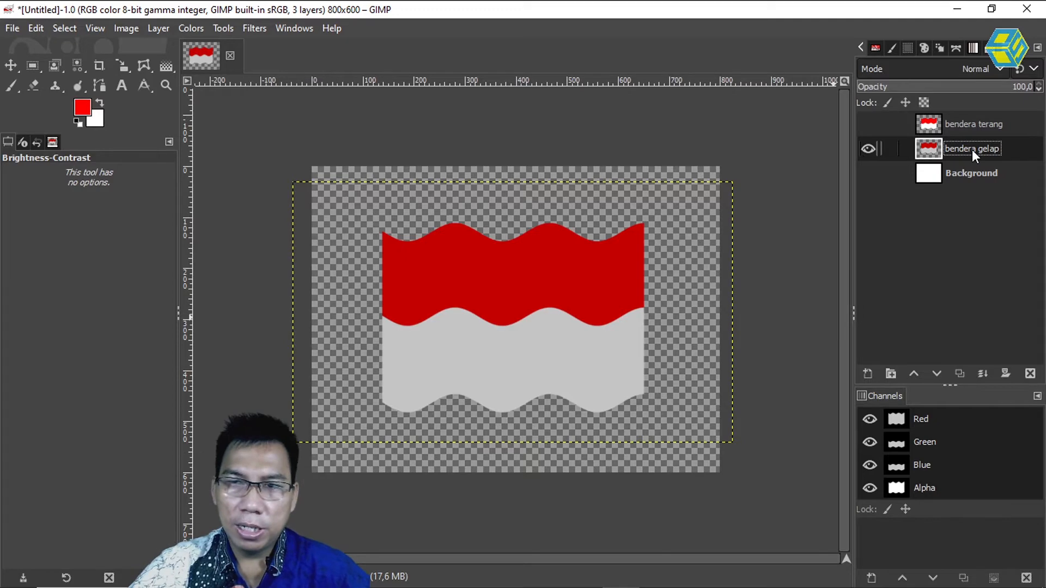
Show the "bendera terang" layer again and add a White (full opacity) layer mask to it.
left_click(868, 124)
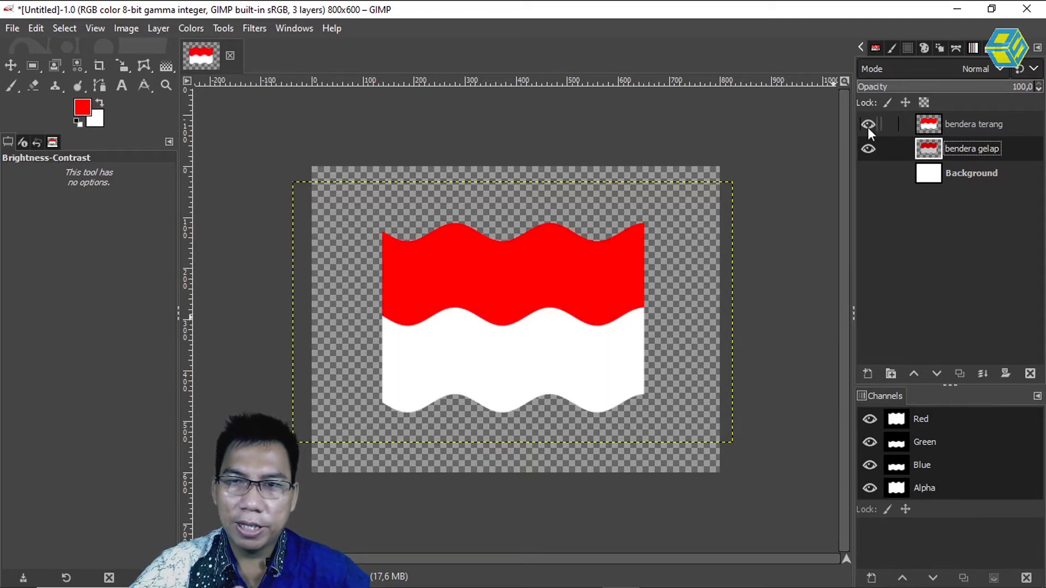
left_click(868, 124)
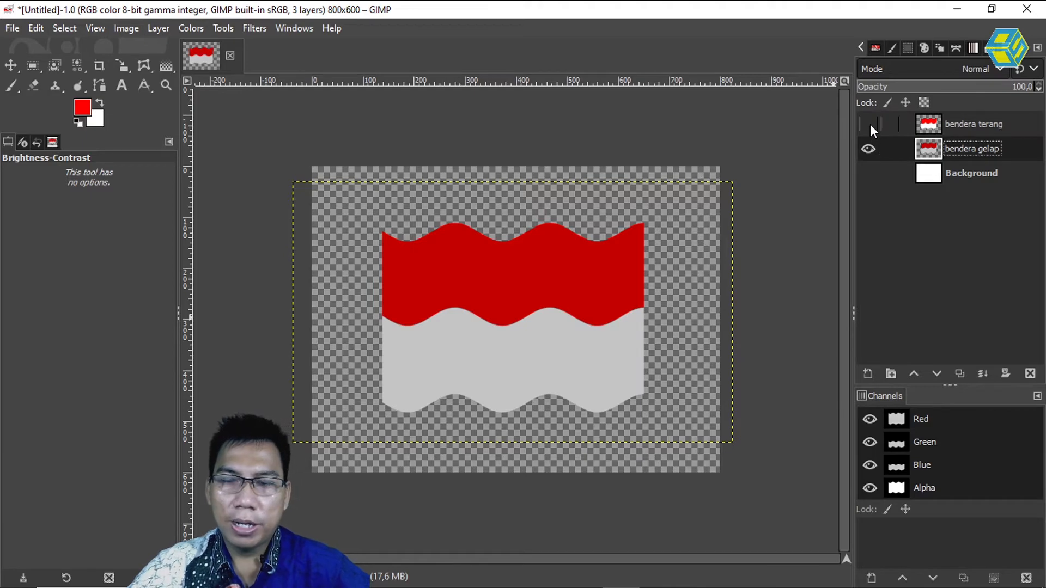
left_click(871, 124)
left_click(969, 126)
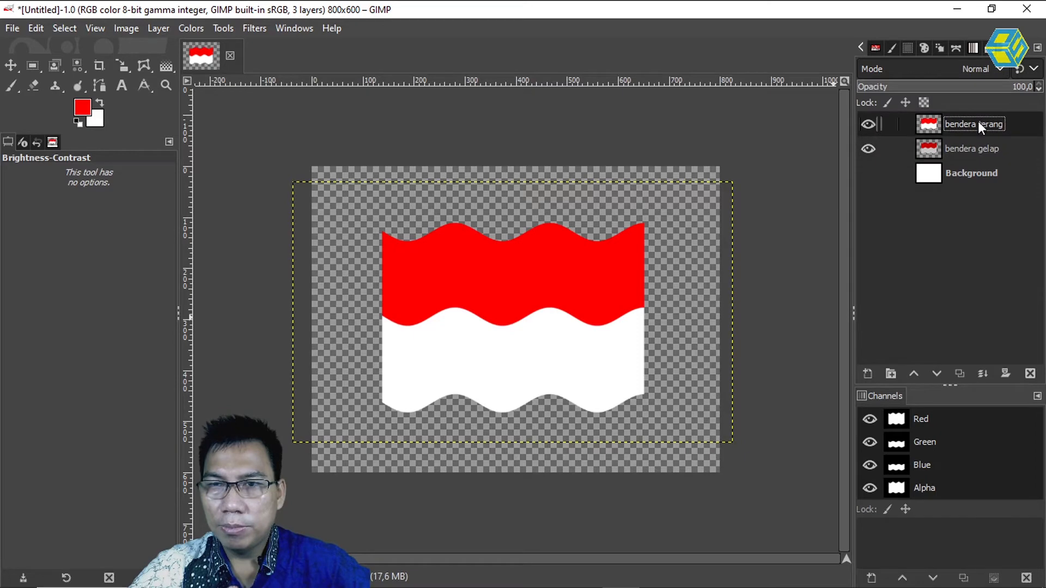
left_click(1005, 374)
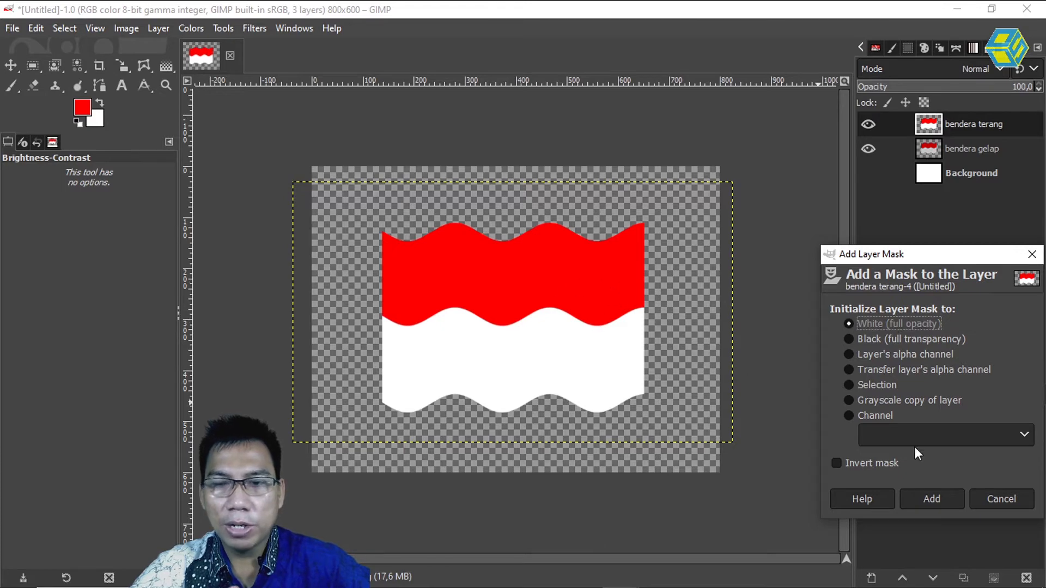
left_click(940, 498)
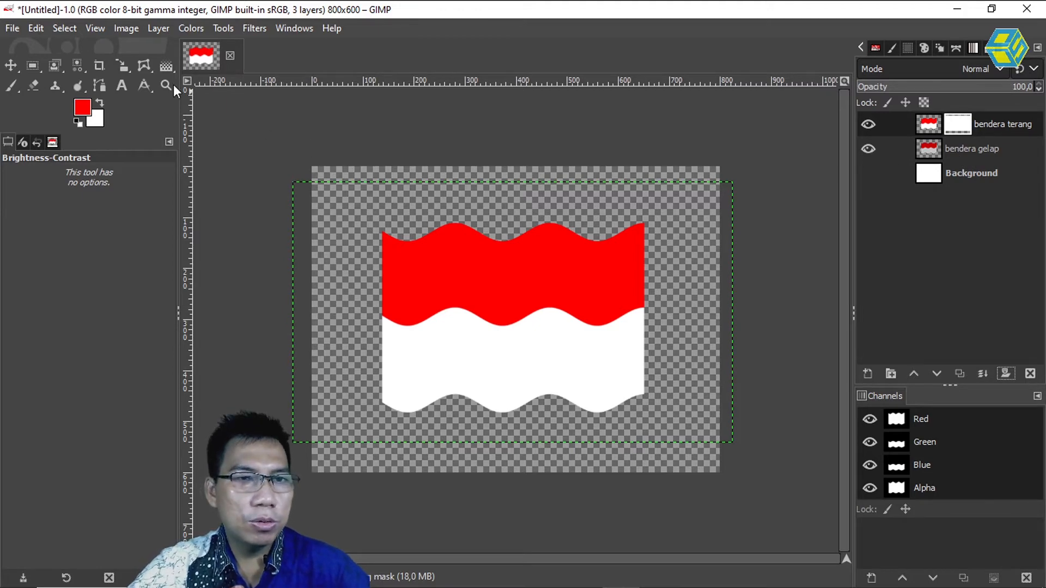
Activate the Gradient tool and choose the Default gradient for the "bendera terang" mask.
left_click(165, 66)
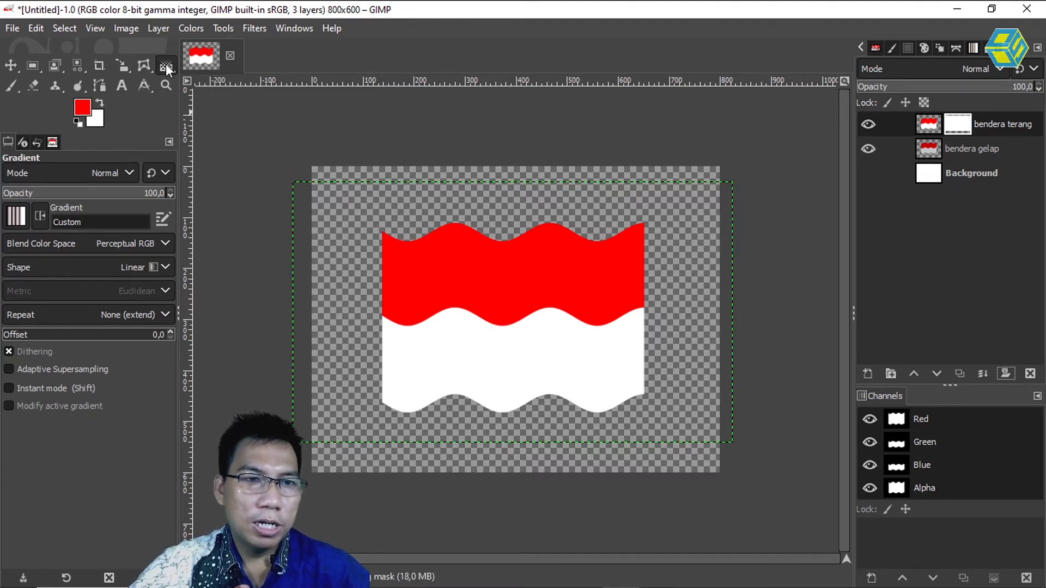
left_click(24, 214)
left_click_drag(136, 243, 135, 281)
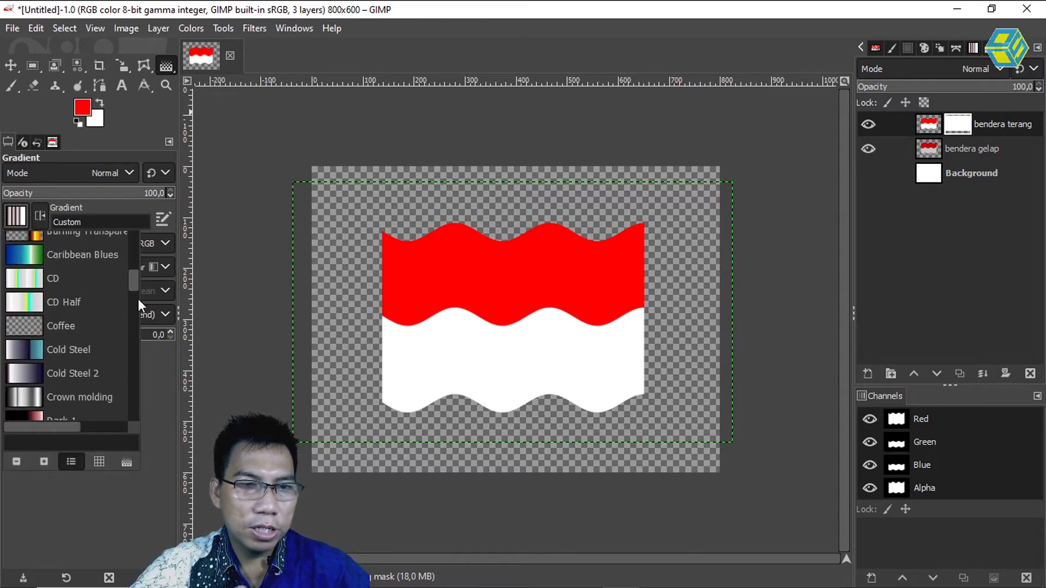
left_click_drag(135, 280, 140, 233)
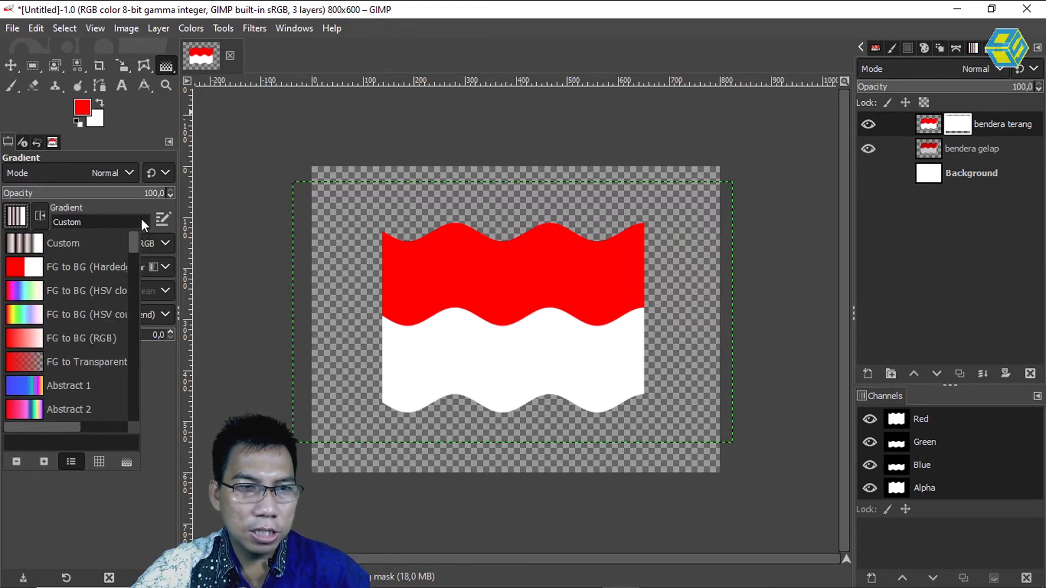
left_click_drag(135, 230, 134, 297)
left_click(34, 320)
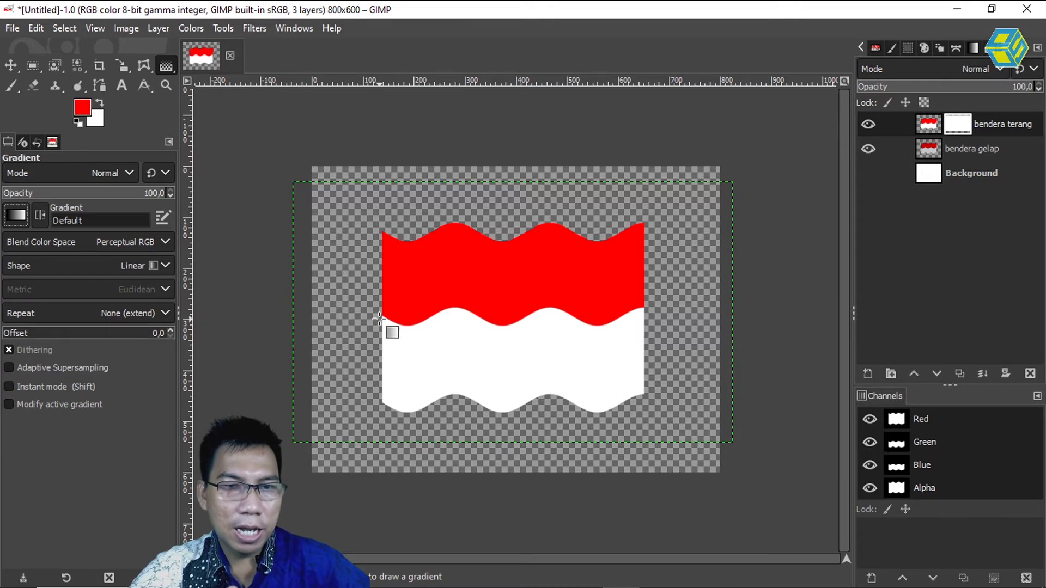
Draw a linear gradient about 805 px long across the canvas on the mask, and add a stop at 17.50 on the flag's left edge.
left_click_drag(308, 315, 721, 322)
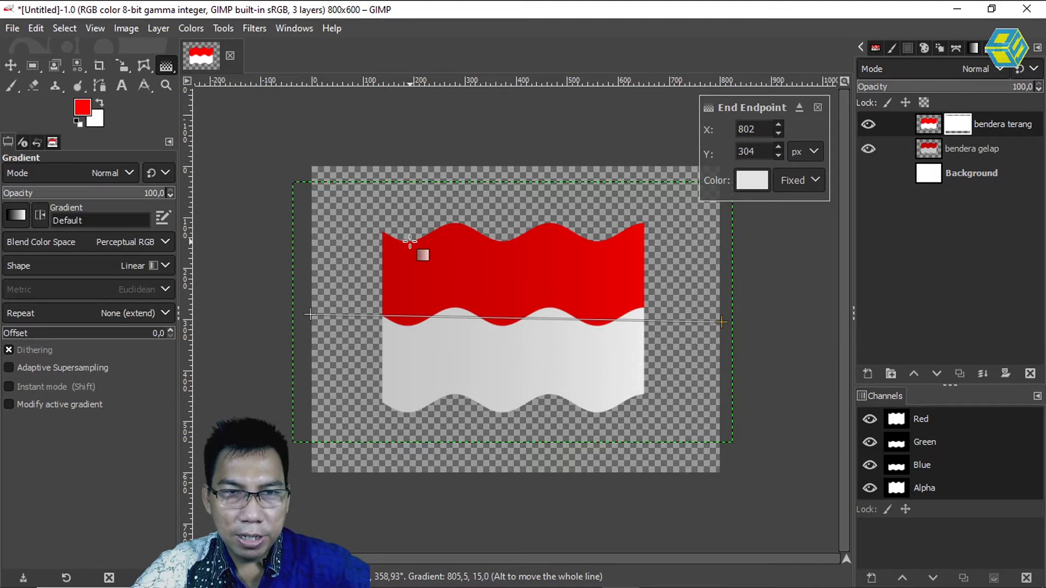
left_click(381, 315)
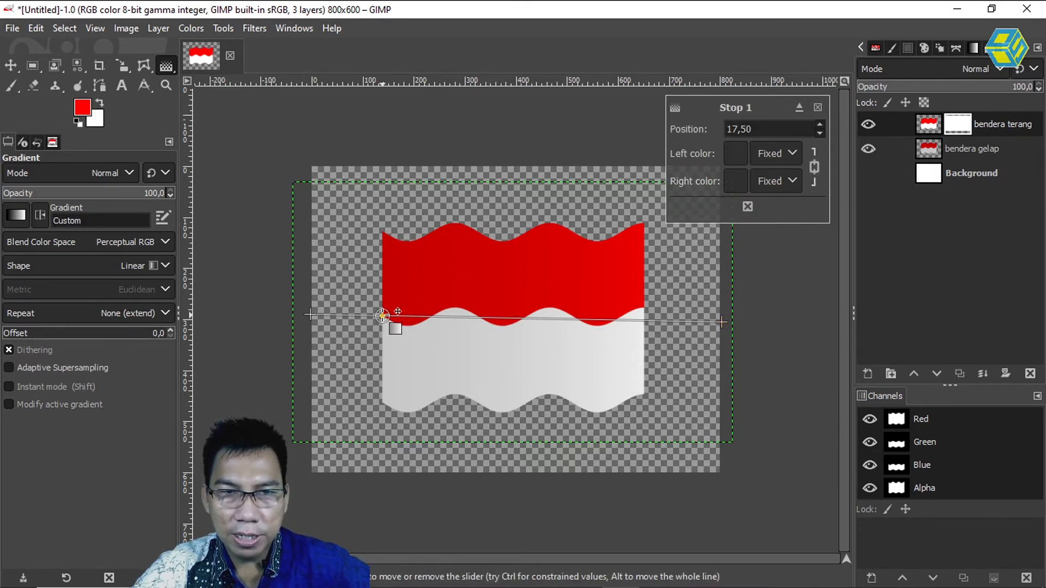